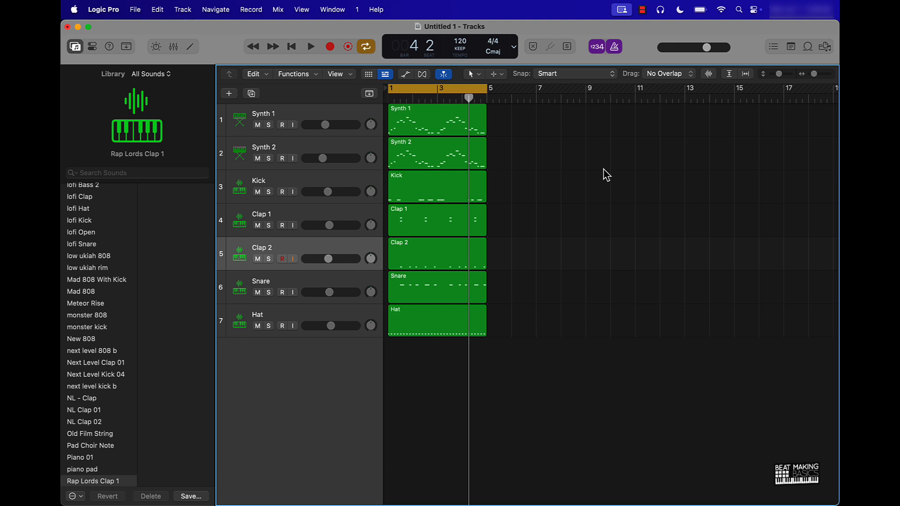
Play the loop, set the Synth 2 track's volume to -7.6 dB and raise the Synth 1 volume slightly
key(space)
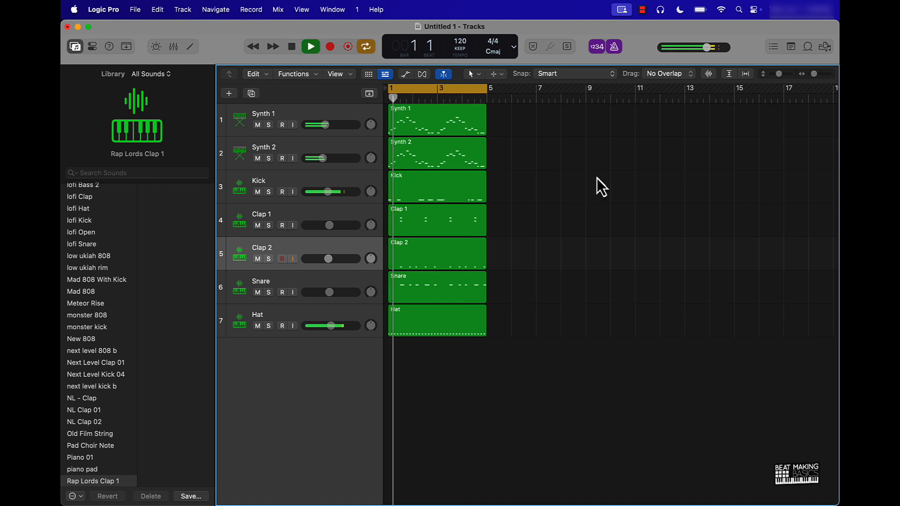
mouse_move(322, 156)
drag(322, 158, 328, 158)
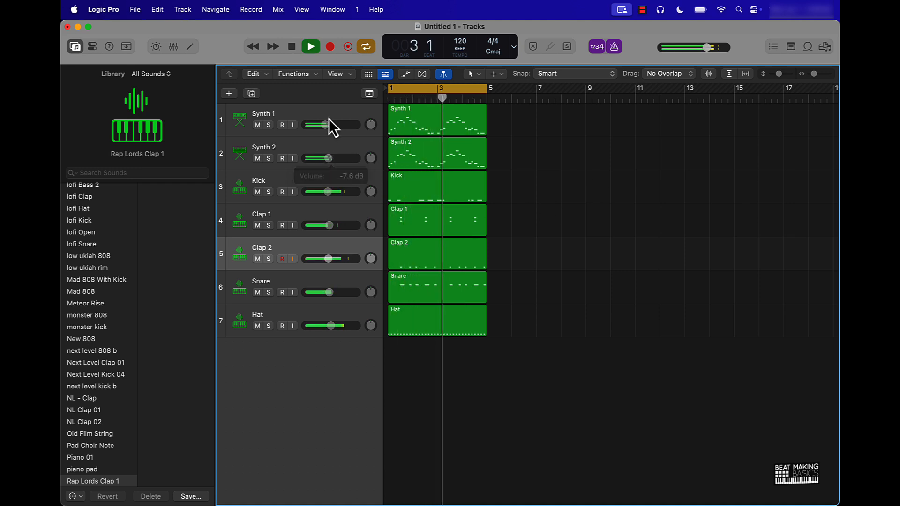
drag(328, 124, 327, 125)
key(space)
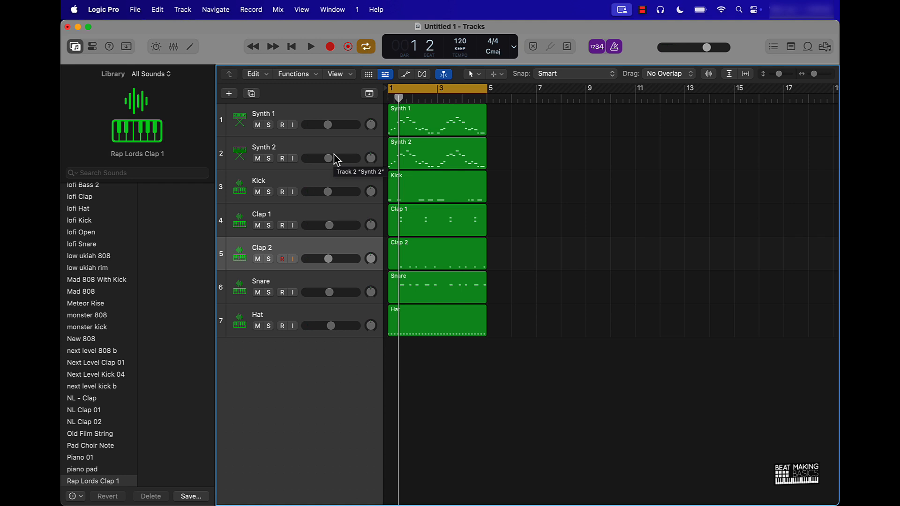
Repeat the four-bar regions of all seven tracks eight times, back to back, up to bar 37
scroll(483, 257, down, 2)
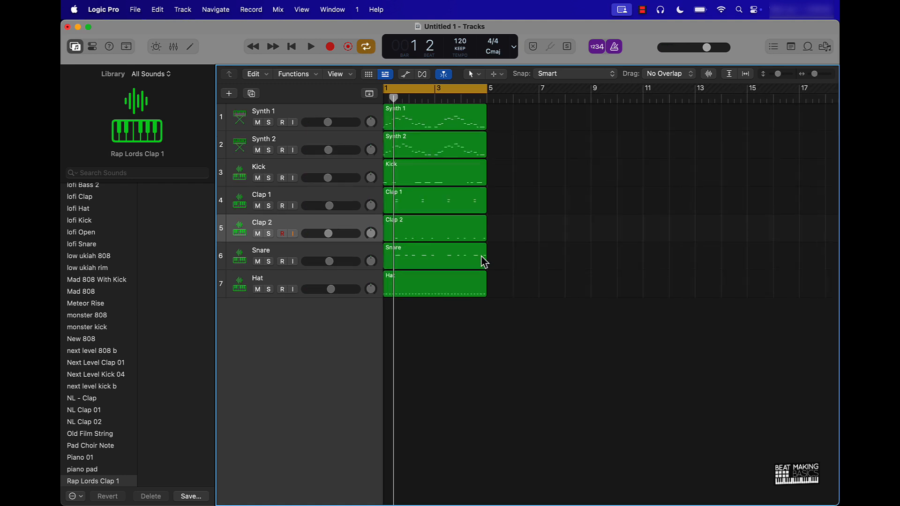
scroll(482, 256, down, 1)
scroll(481, 254, left, 1)
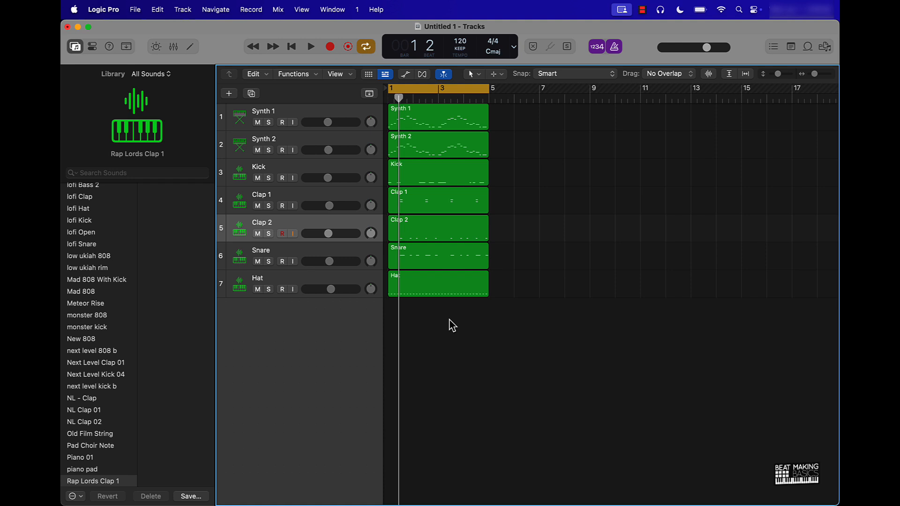
key(super+a)
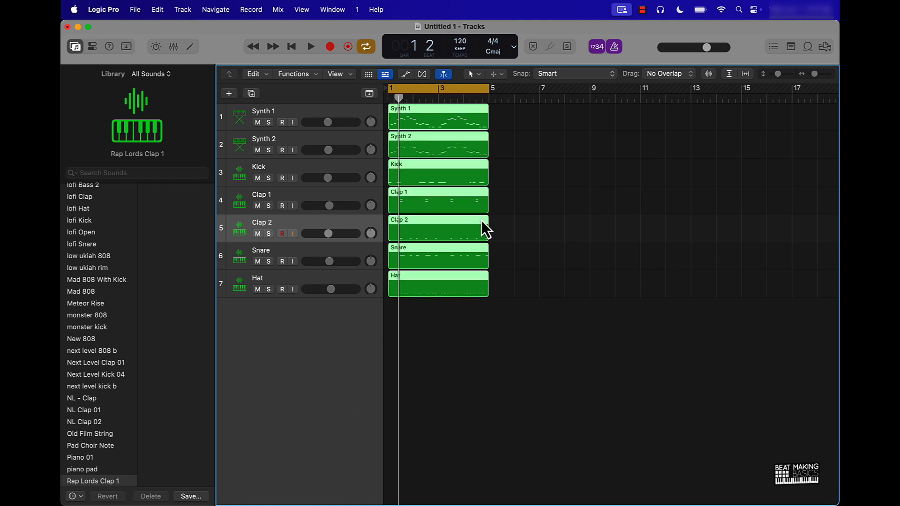
key(super+Up)
key(super+Up)
key(super+Up)
key(super+Up)
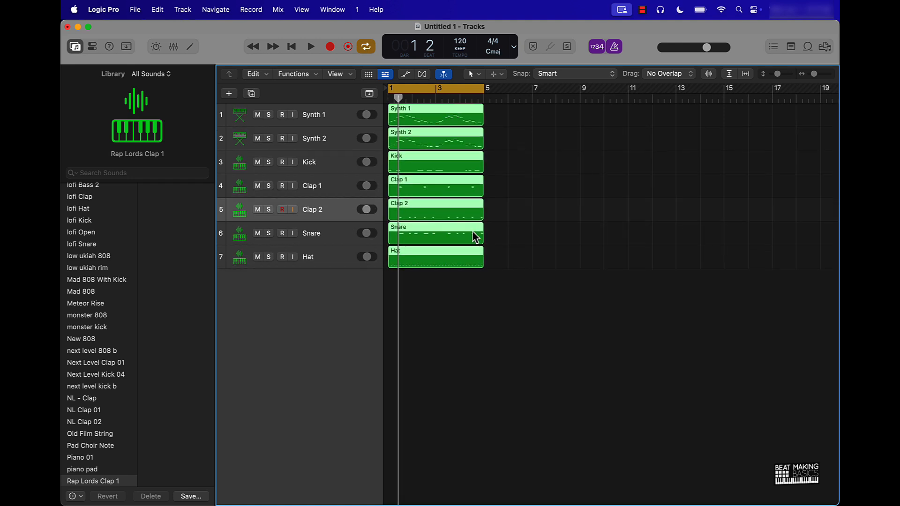
key(super+Left)
key(super+Left)
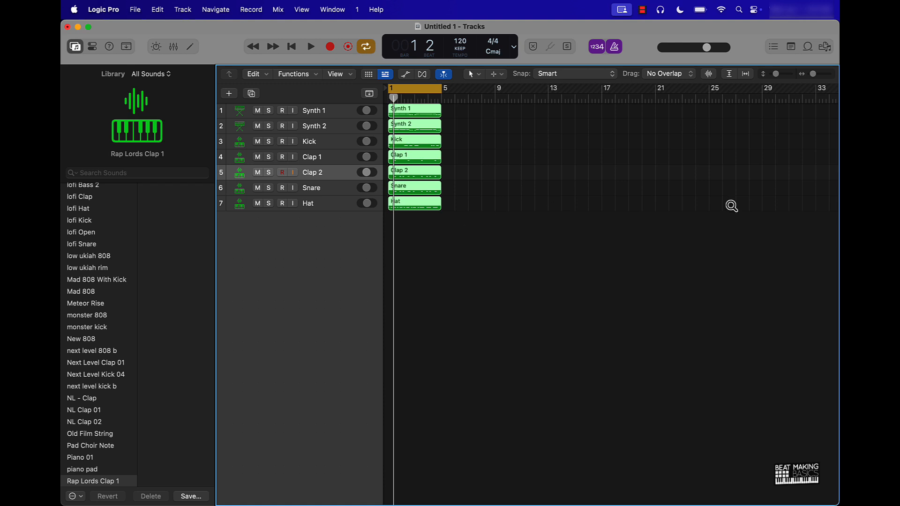
key(super+r)
key(super+r)
key(super+r)
key(super+r)
key(super+r)
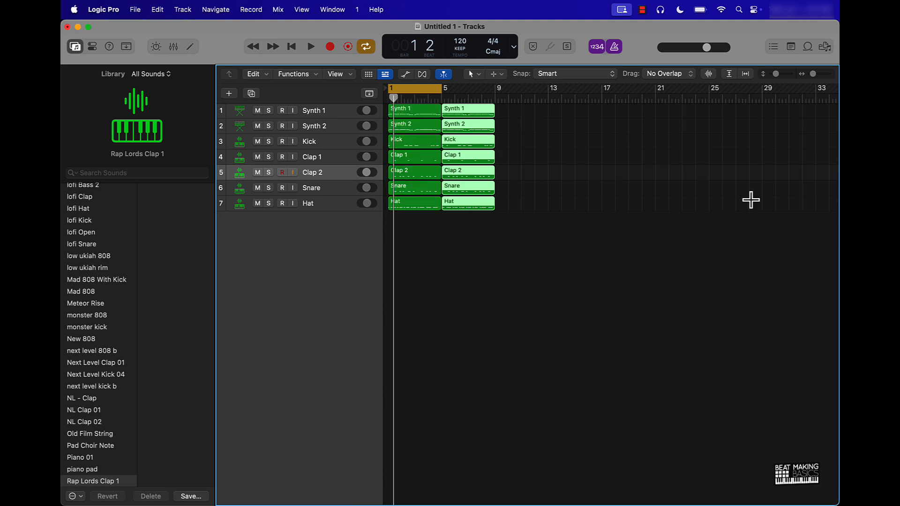
key(super+r)
key(super+r)
key(super+r)
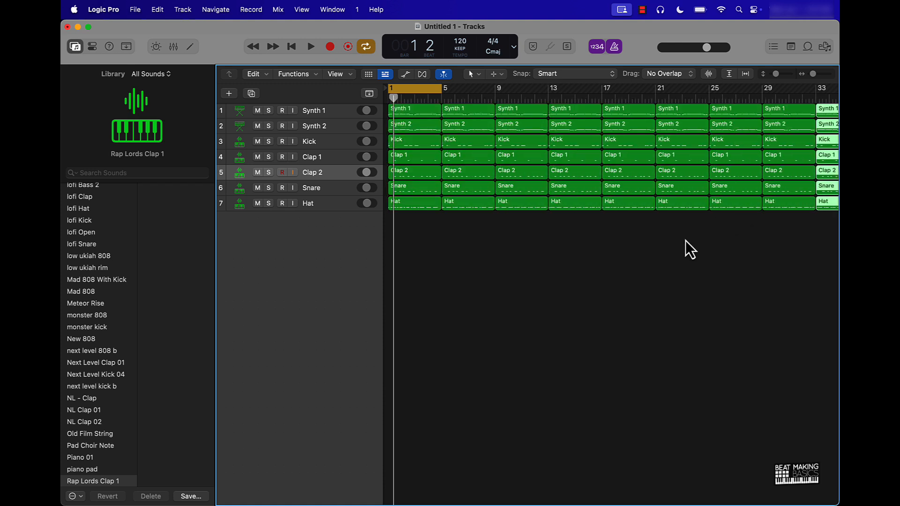
Repeat the last regions of all tracks twice more, up to bar 45, and play back the opening bars
key(super+Left)
key(super+r)
key(super+r)
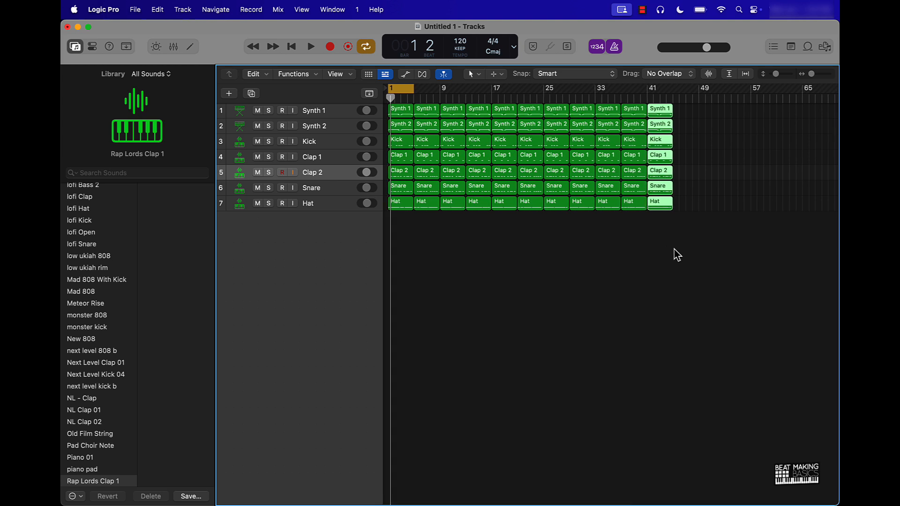
click(674, 254)
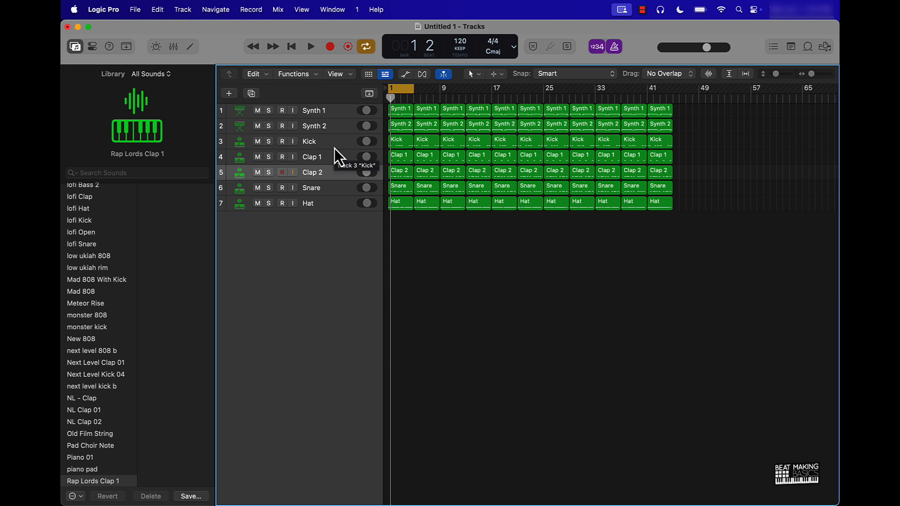
key(space)
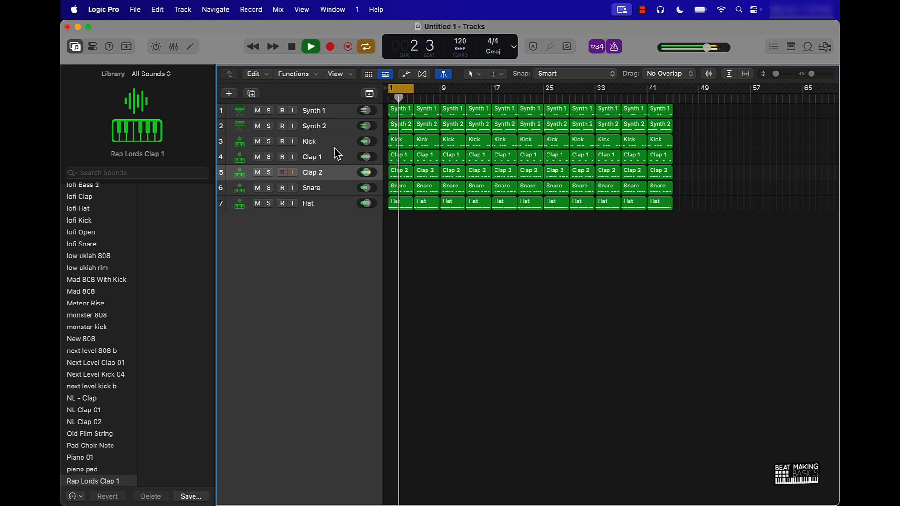
key(space)
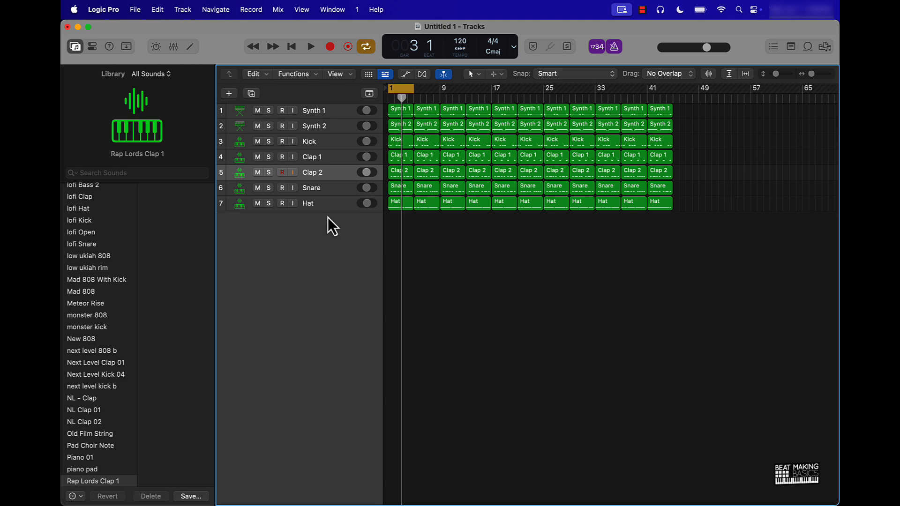
Create a software instrument track with the default patch below the Hat track and load the Ballad piano sound on it
click(241, 203)
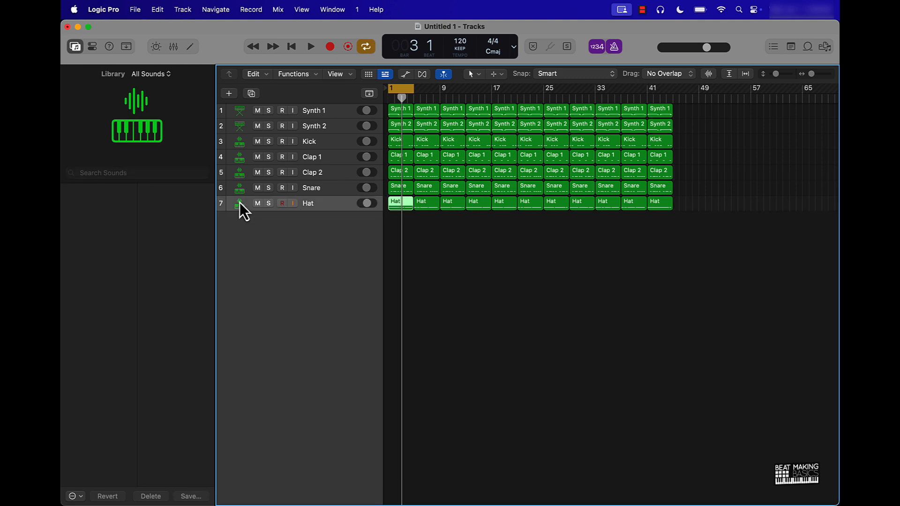
click(231, 93)
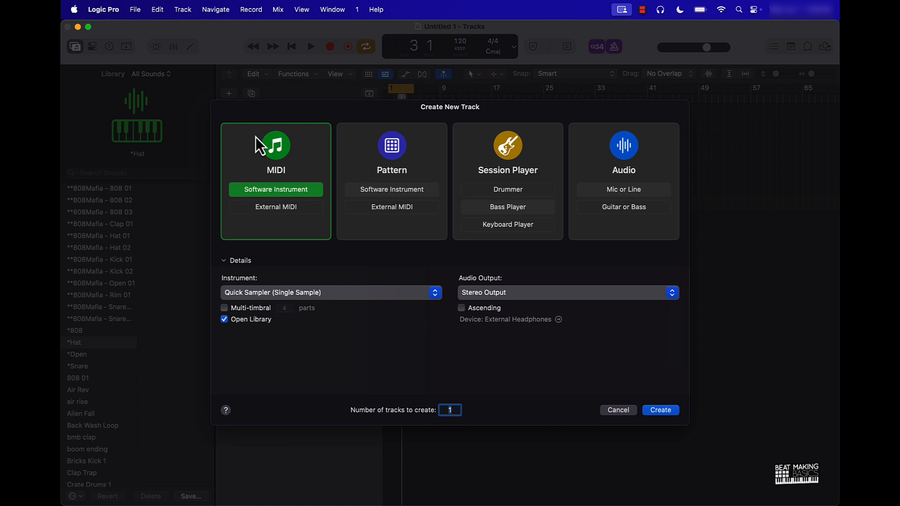
click(294, 295)
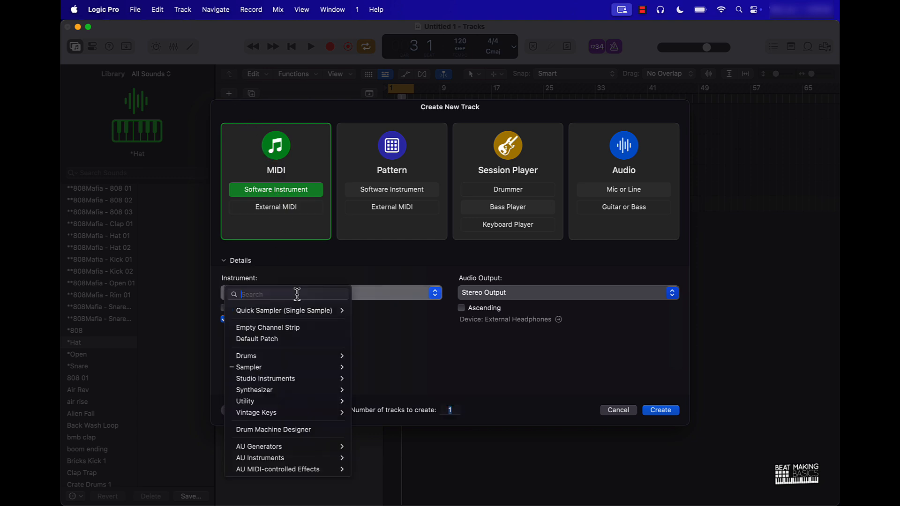
click(268, 338)
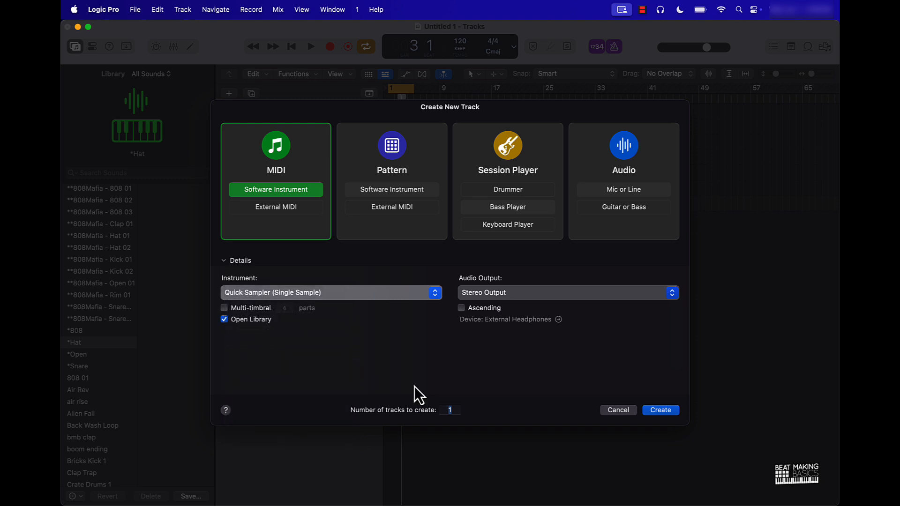
click(659, 411)
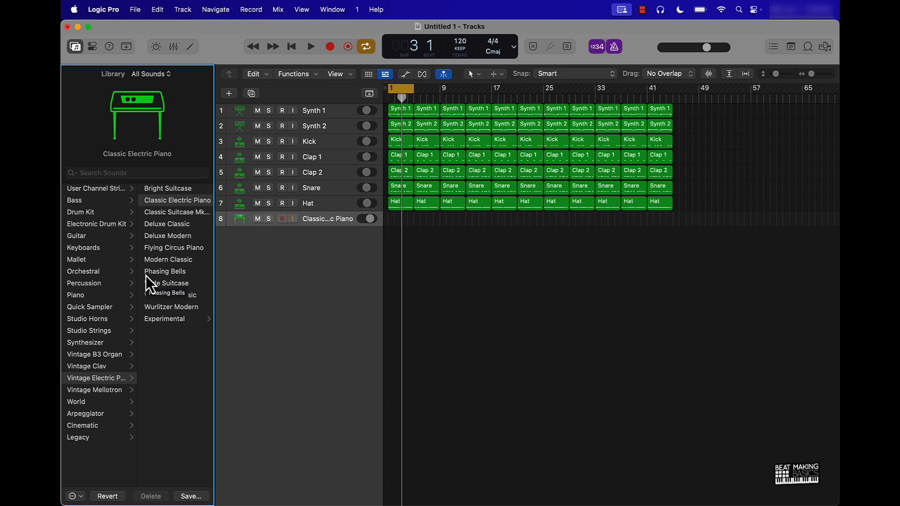
click(109, 293)
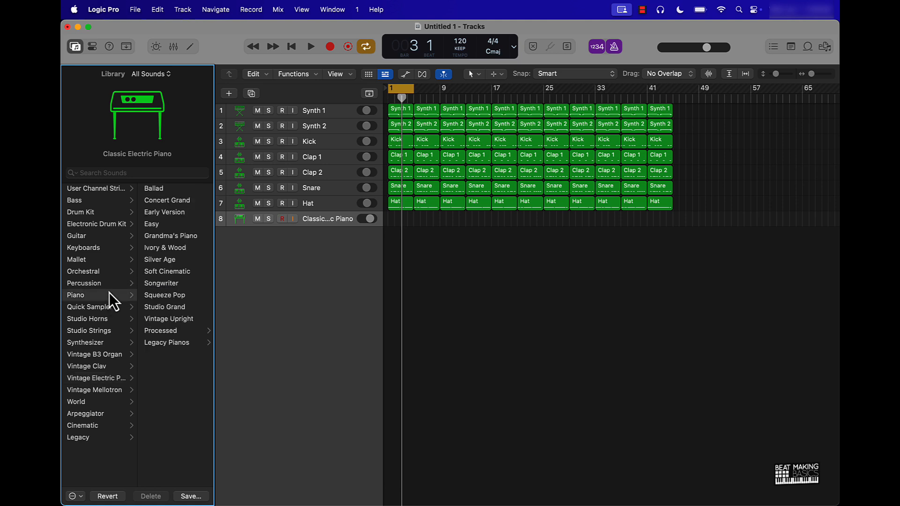
click(169, 188)
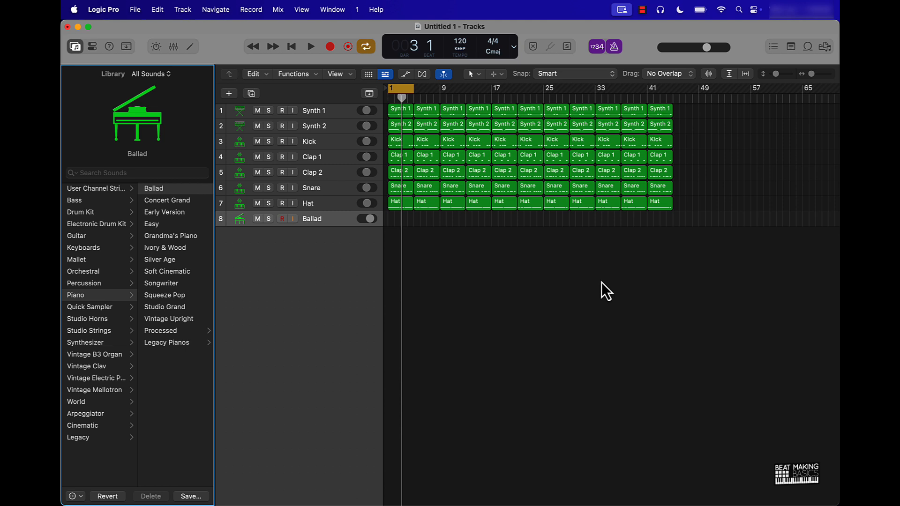
Show Musical Typing below the tracks, lower its octave to C0 and try notes on the Ballad piano
key(super+k)
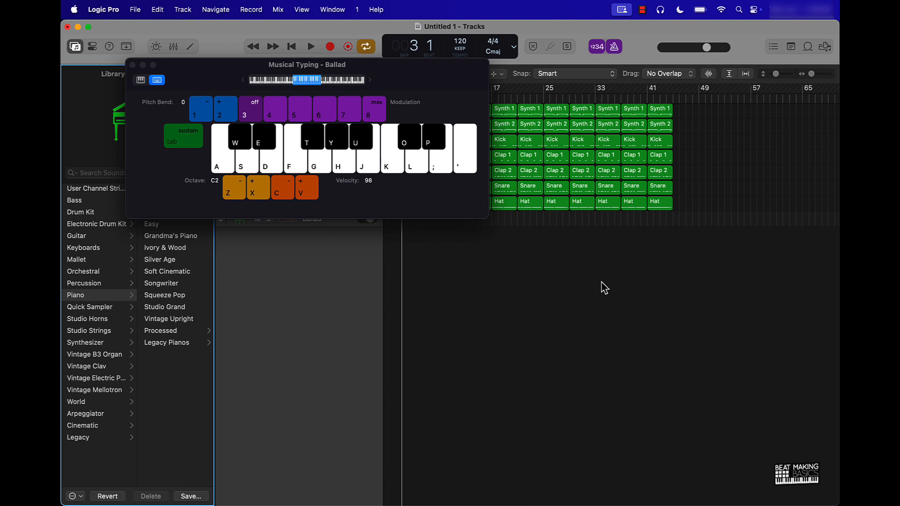
drag(398, 74, 547, 285)
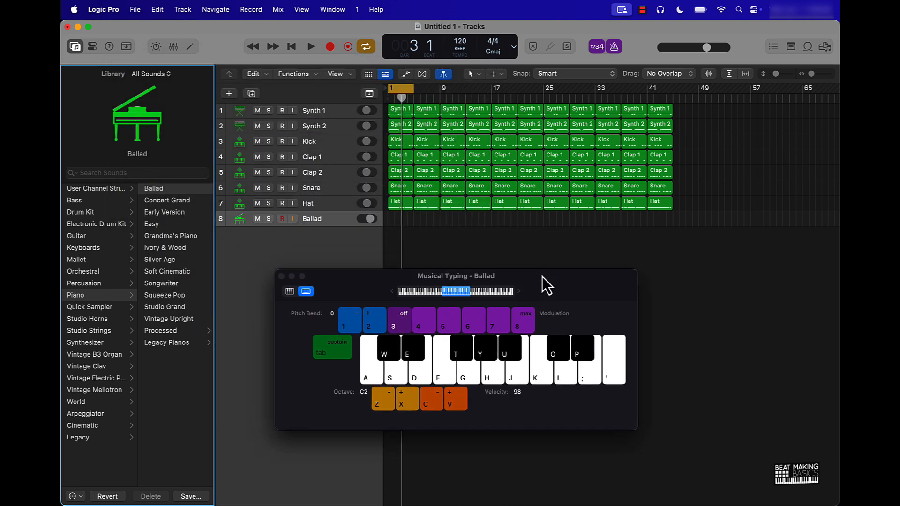
key(d)
key(f)
key(g)
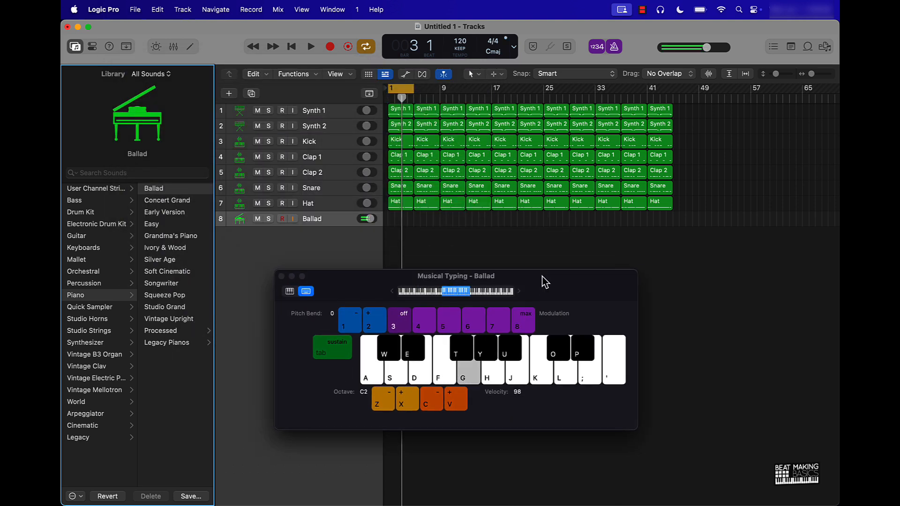
key(a)
key(z)
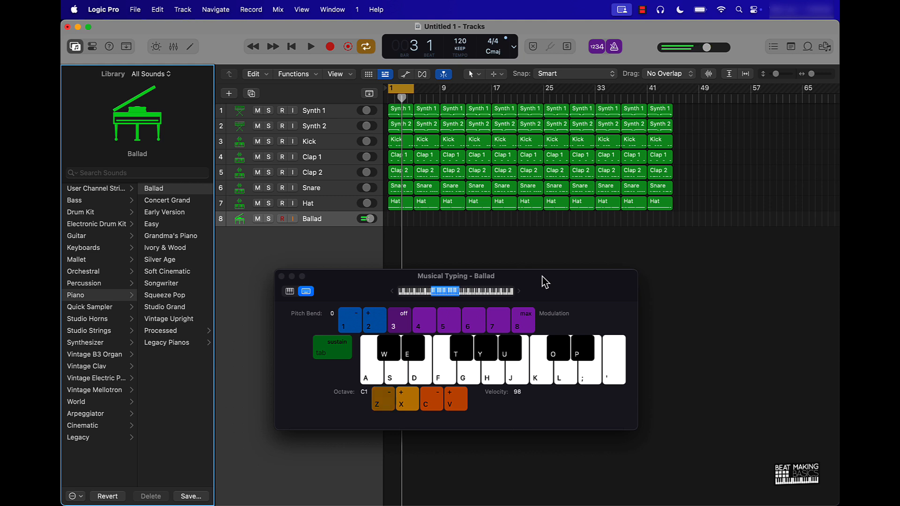
key(a)
key(z)
key(a)
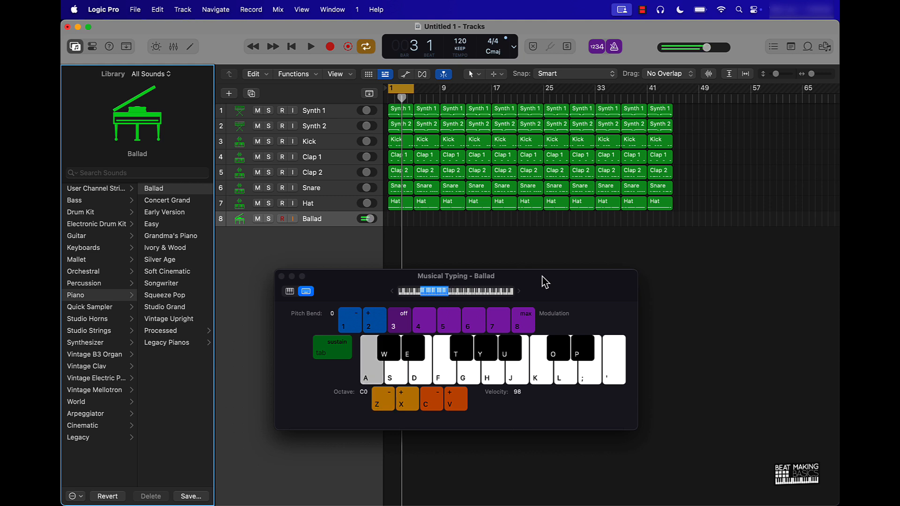
Play the loop and rehearse the low piano notes C, F, A and G over it
key(space)
key(a)
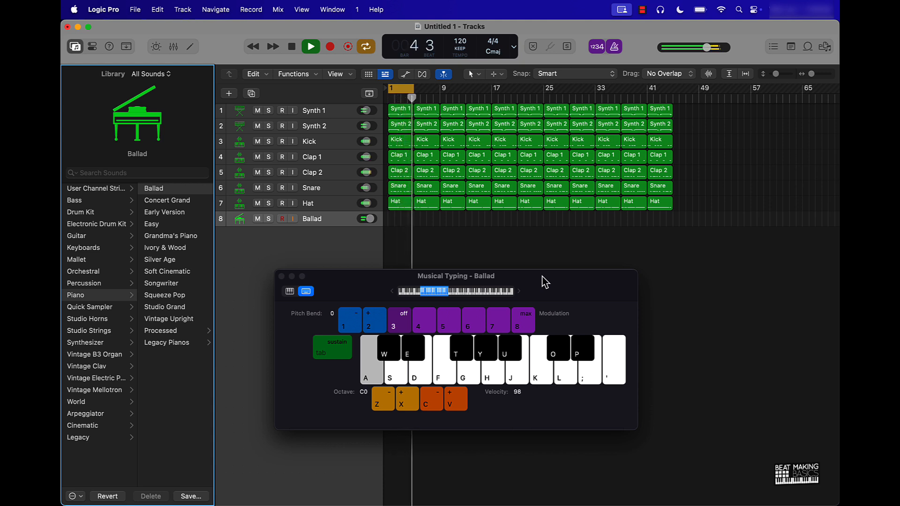
key(f)
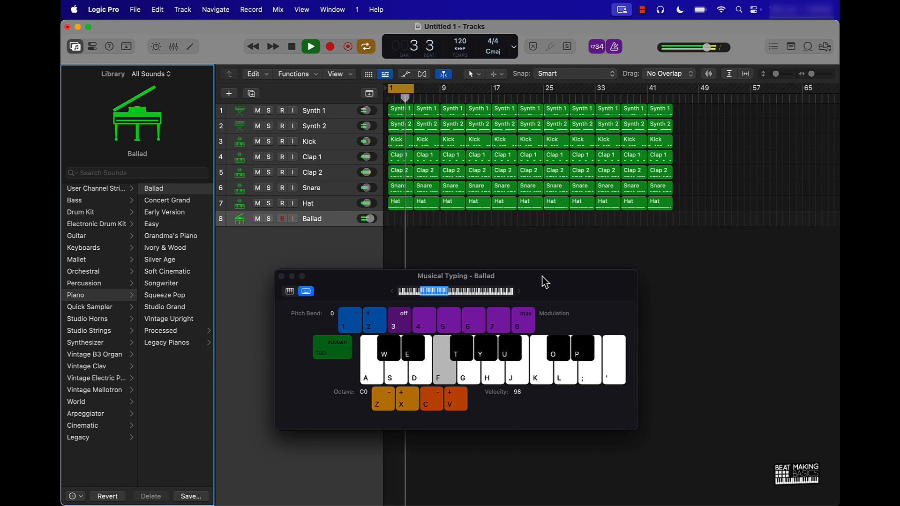
key(h)
key(g)
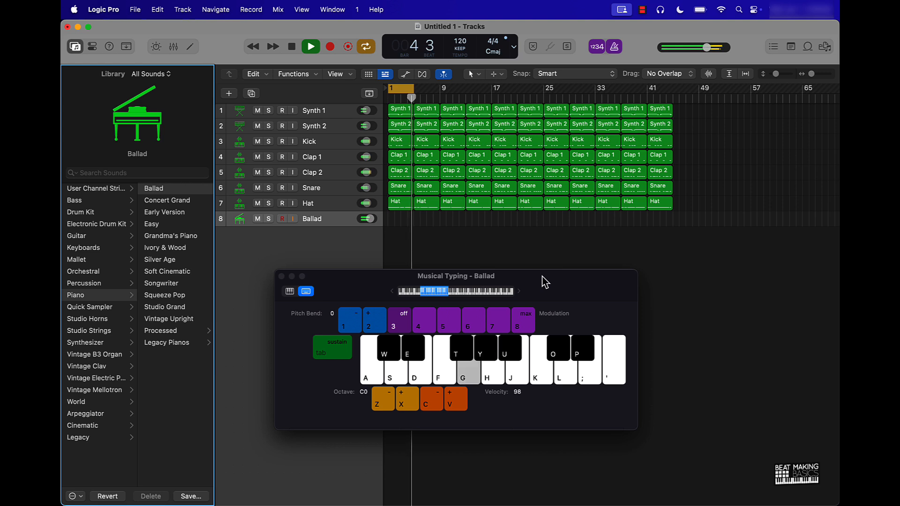
key(a)
key(space)
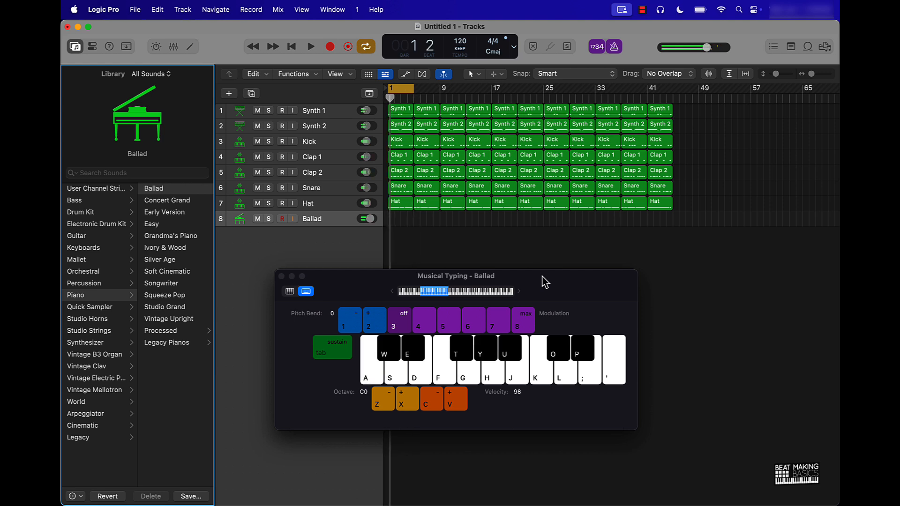
Extend the cycle range to bars 1 to 9 and try the G-sharp, G and C notes on the Ballad piano
drag(414, 89, 440, 89)
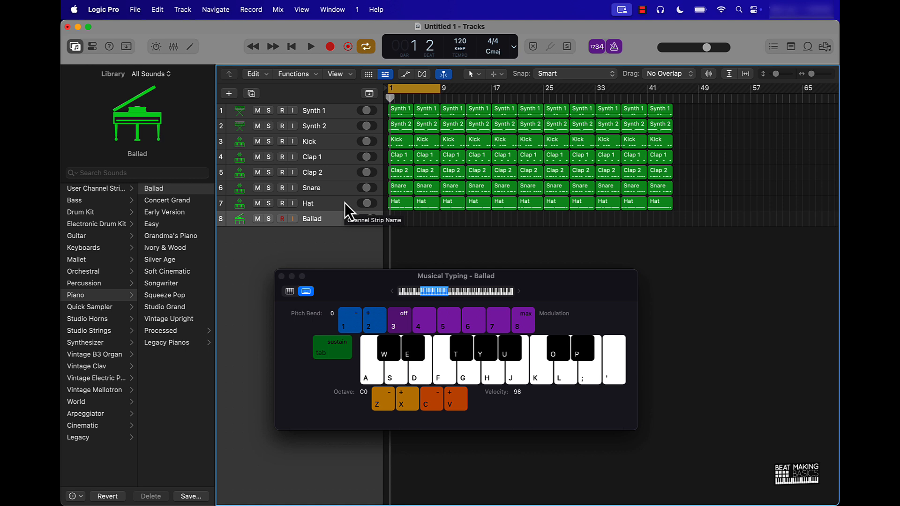
key(y)
key(g)
key(a)
Record an eight-bar low piano part on the Ballad track, holding C and F and finishing on G-sharp and G
key(r)
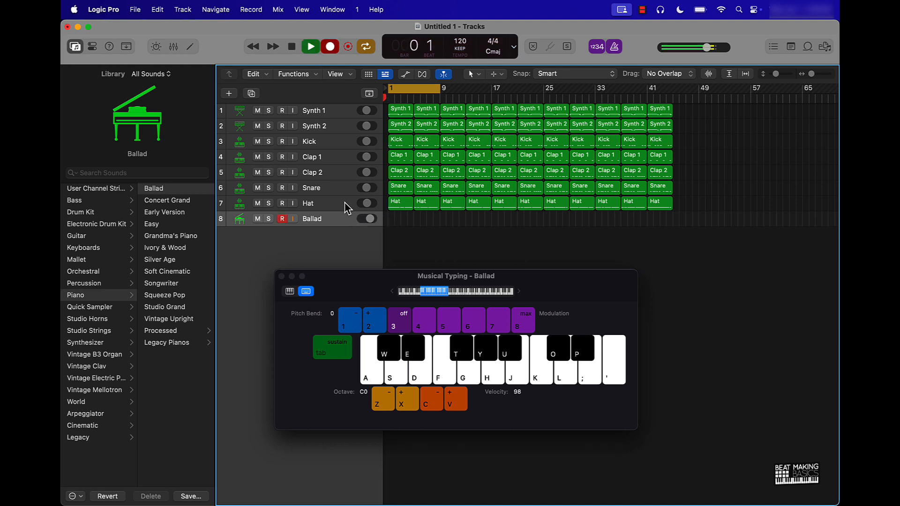
key(a)
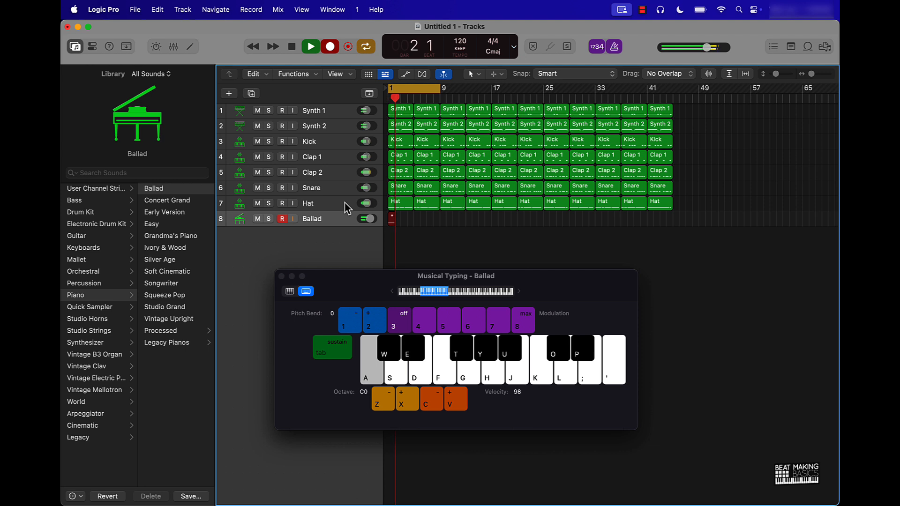
key(a)
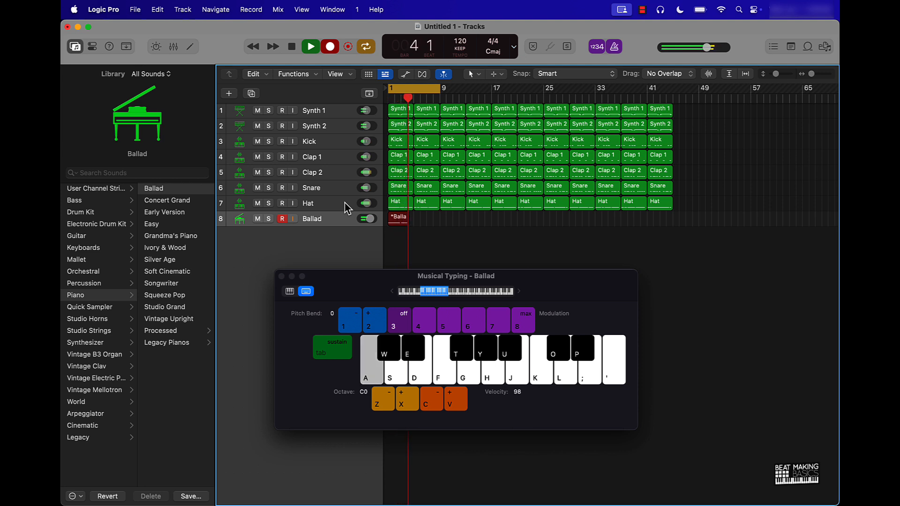
key(f)
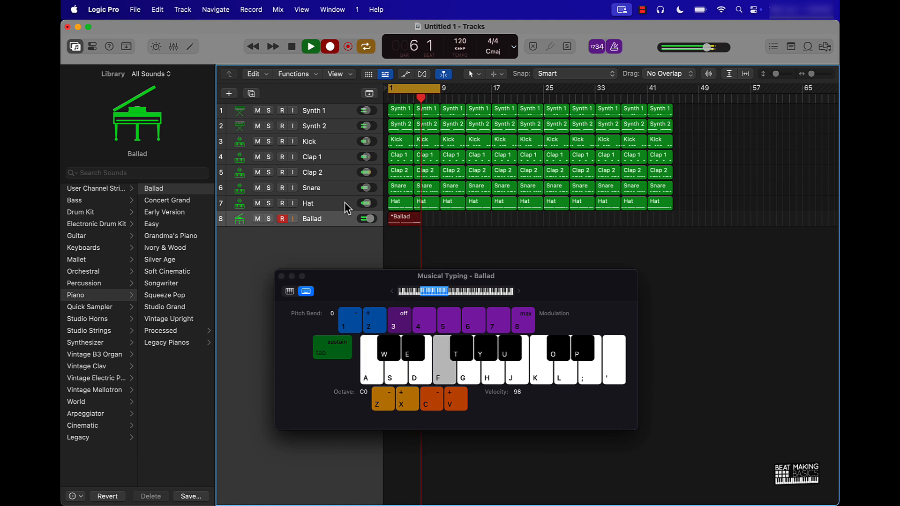
key(f)
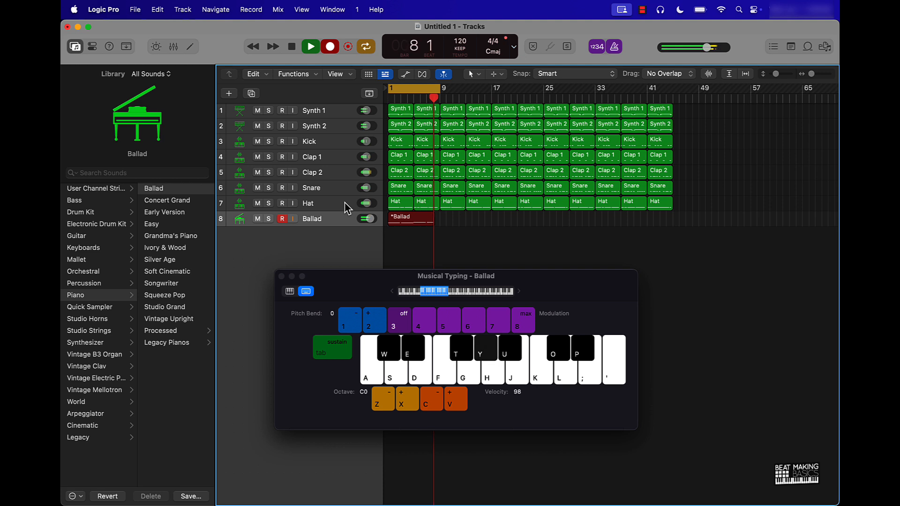
key(g)
key(space)
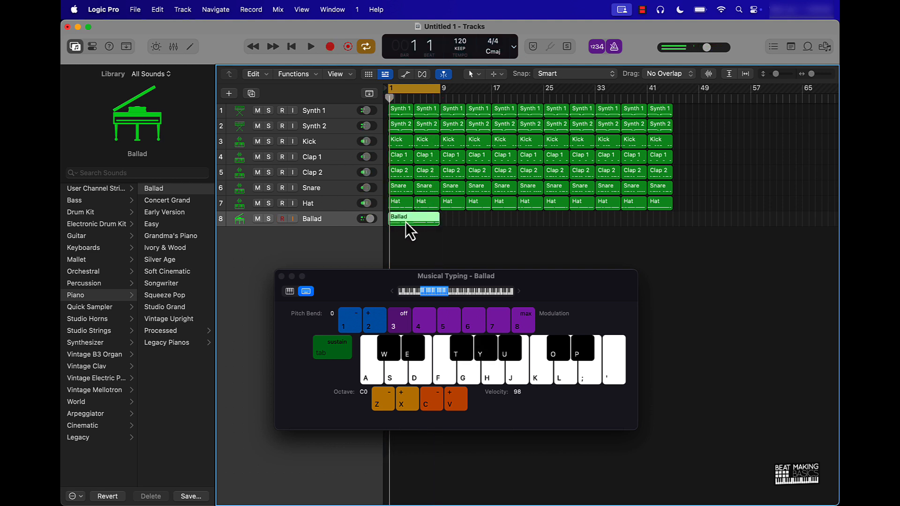
Close Musical Typing, quantize the recorded Ballad notes to 1/8 Swing A in the Piano Roll and play back the loop
click(281, 276)
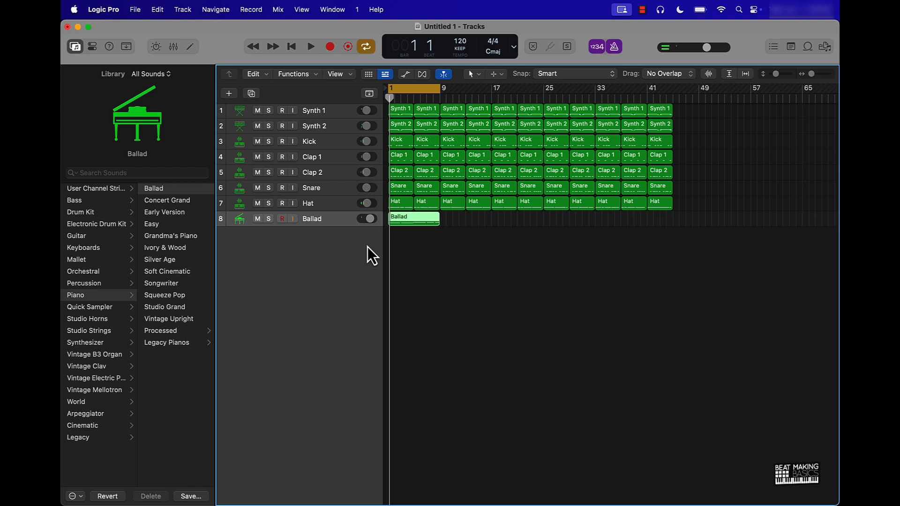
double_click(417, 225)
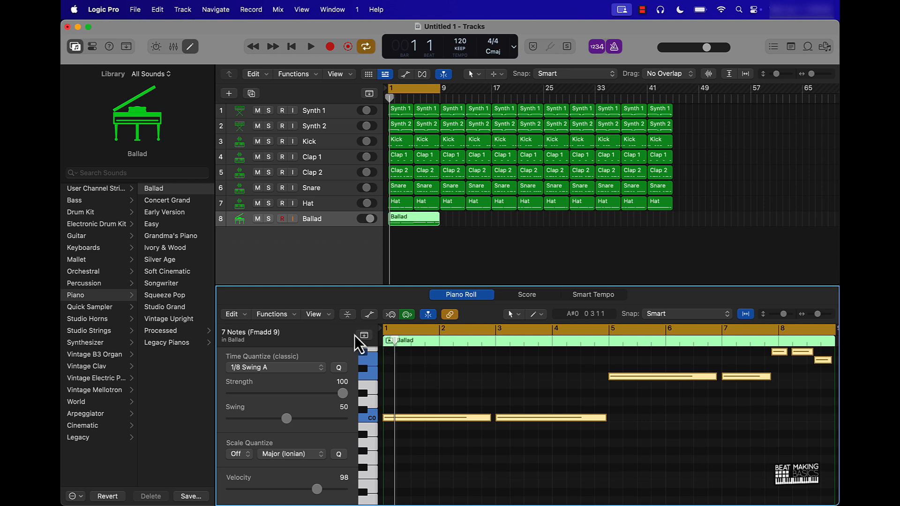
click(339, 370)
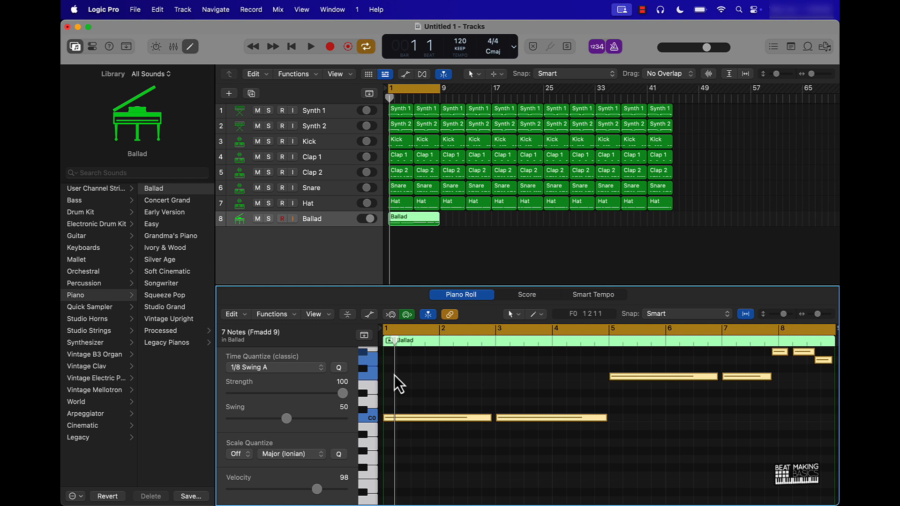
key(space)
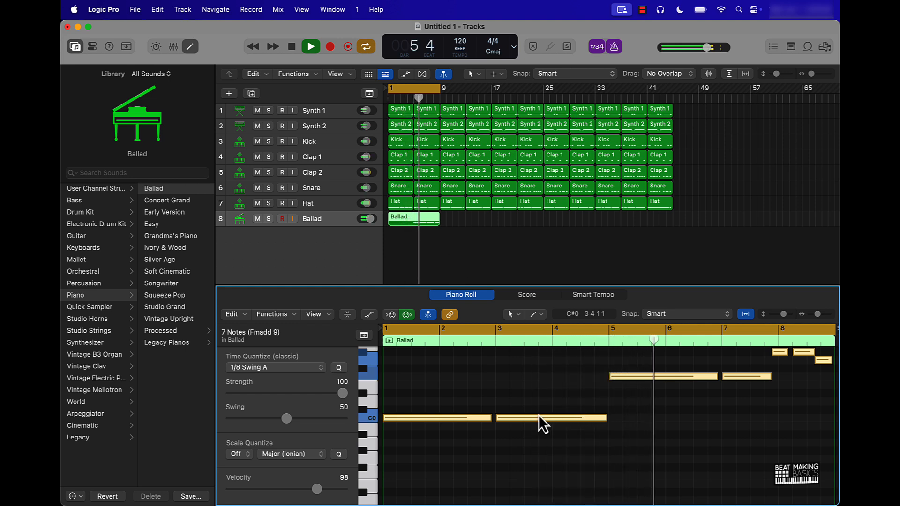
scroll(538, 416, up, 2)
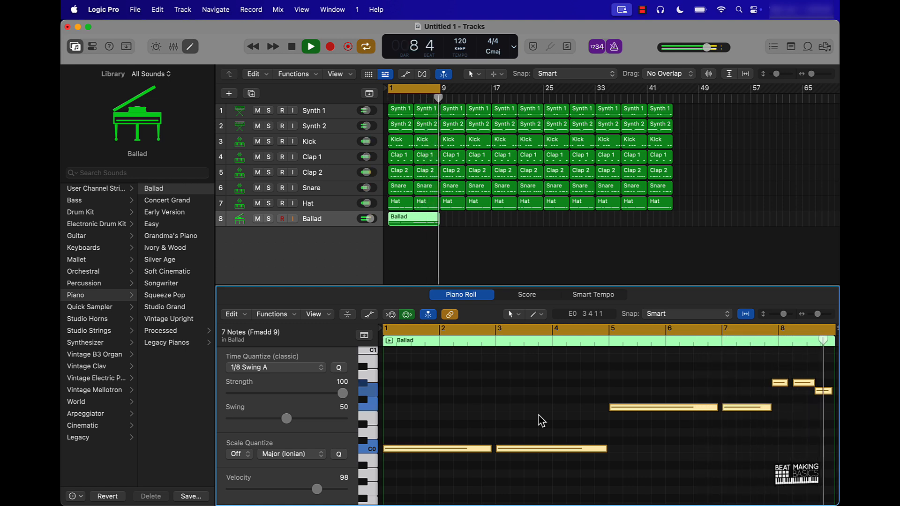
key(space)
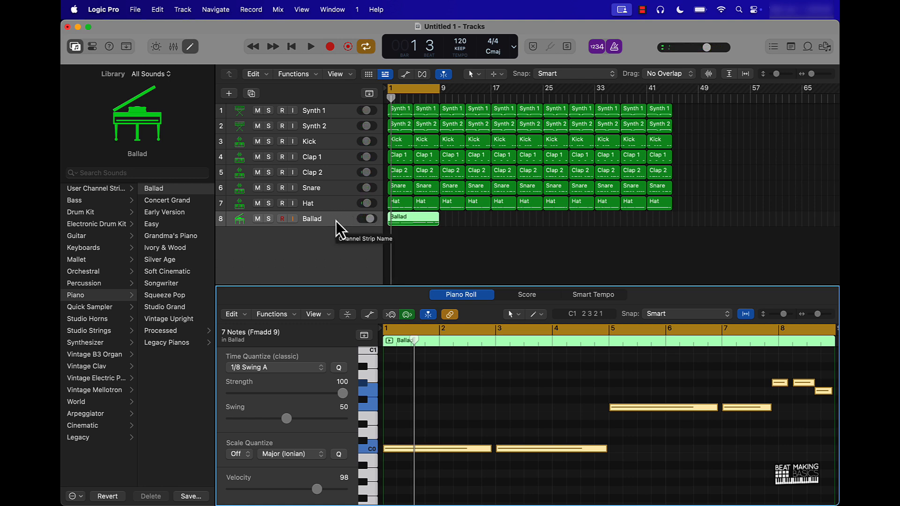
Duplicate the Ballad track with a copy of its region and load the Crunchy Pop bass sound on the copy
double_click(410, 232)
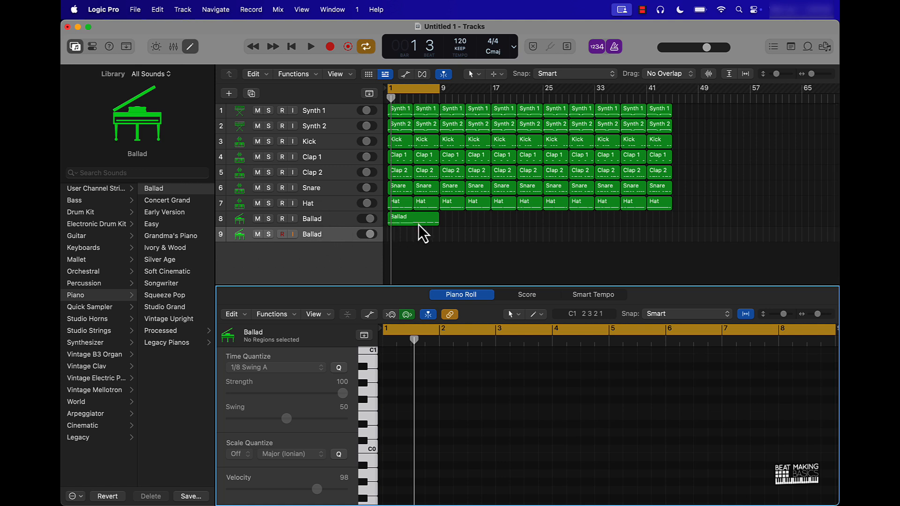
drag(418, 221, 416, 235)
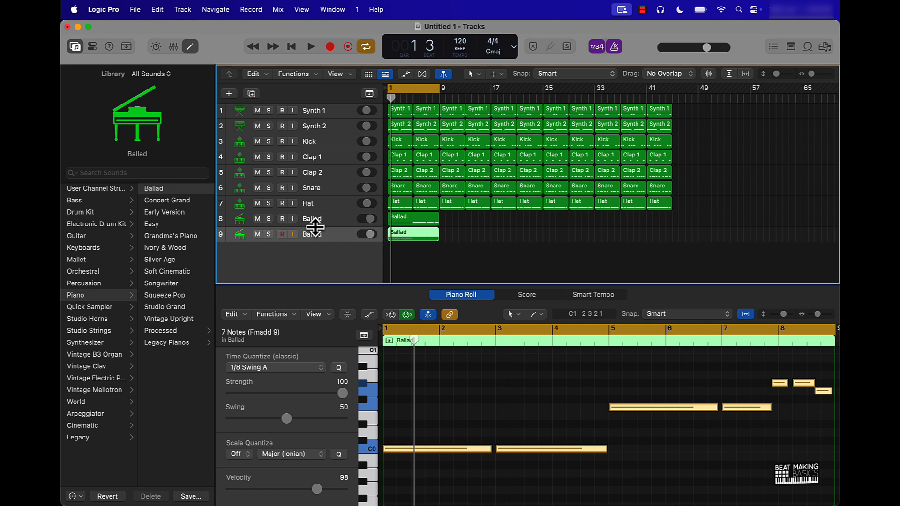
click(100, 199)
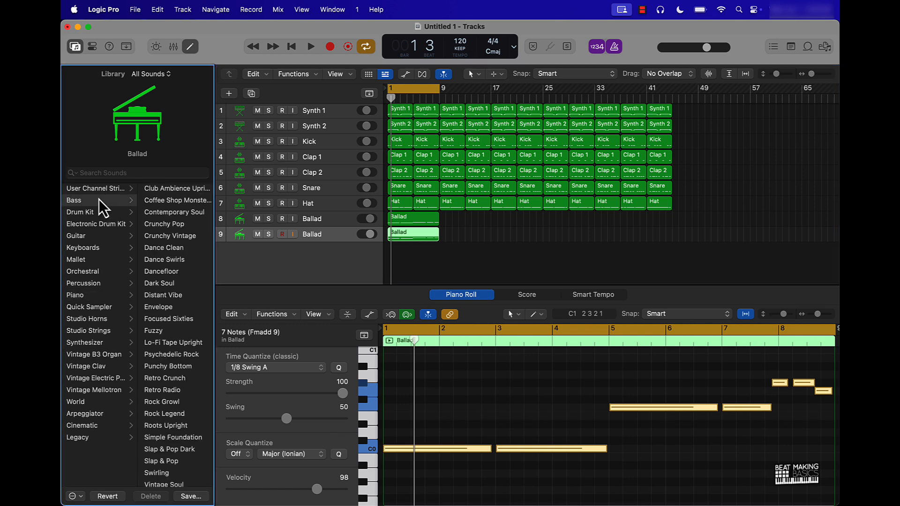
click(178, 223)
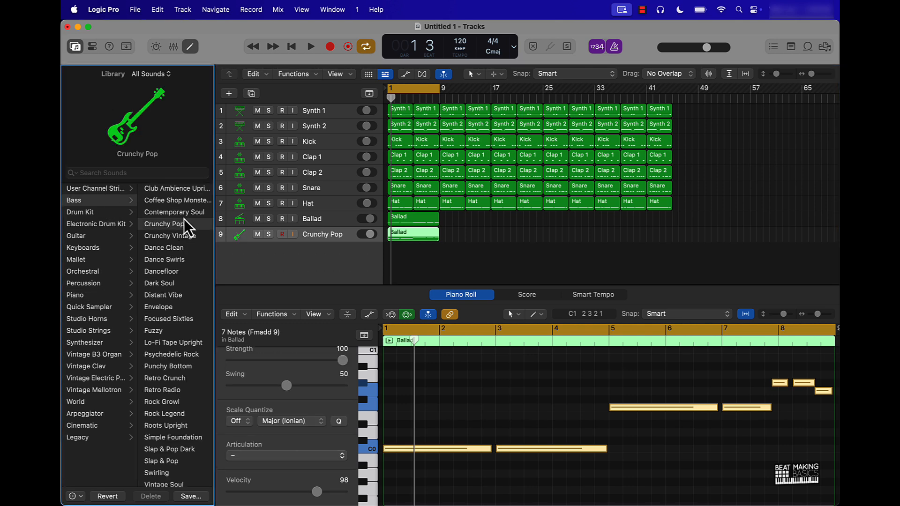
Mute the original Ballad piano track and play back the loop with the Crunchy Pop bass
key(space)
click(258, 218)
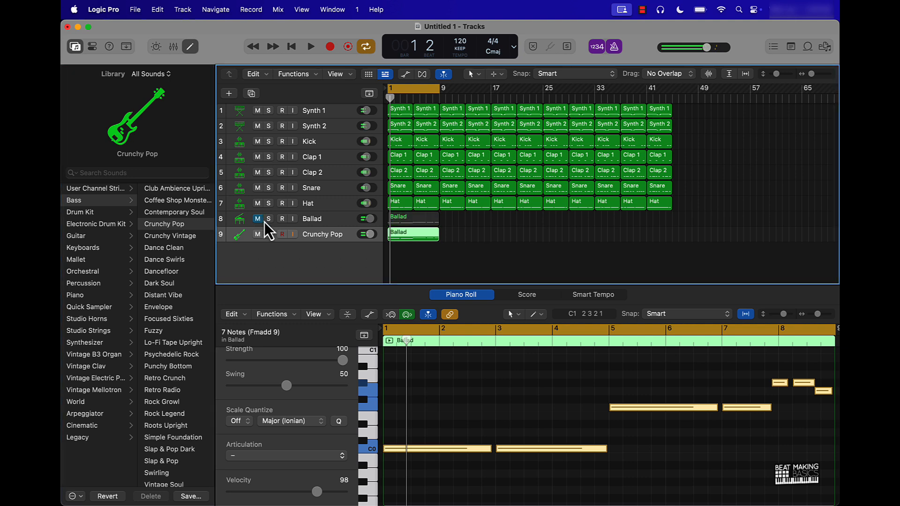
key(space)
key(space)
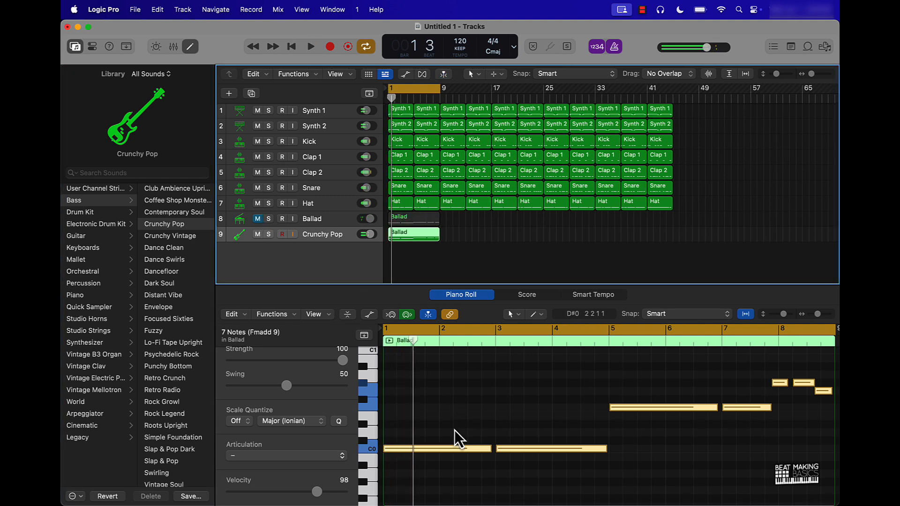
Transpose the Crunchy Pop bass region up one octave, auditioning it at +12 and +24 semitones and keeping +12
scroll(443, 420, down, 5)
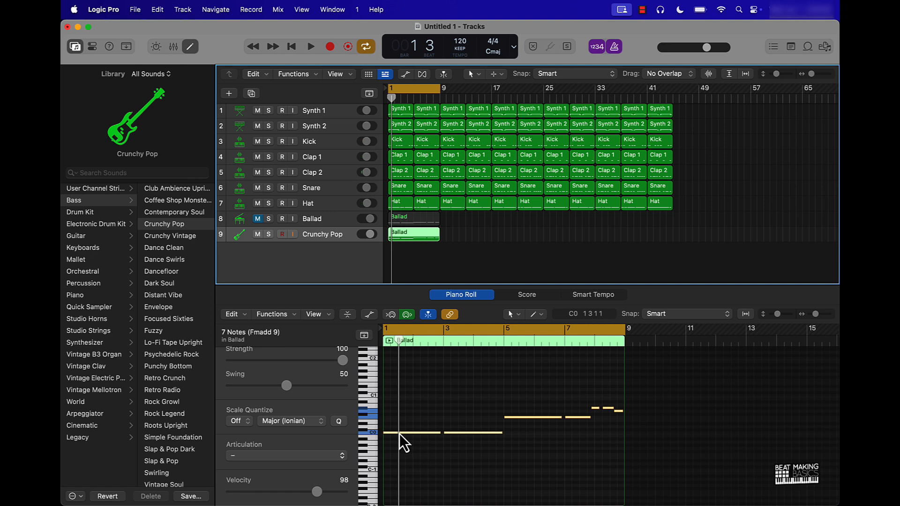
mouse_move(400, 435)
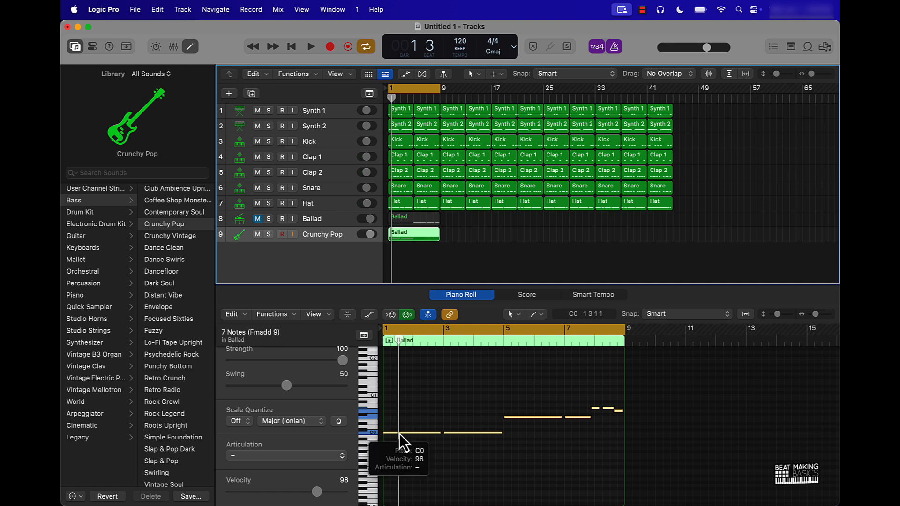
key(alt+shift+Up)
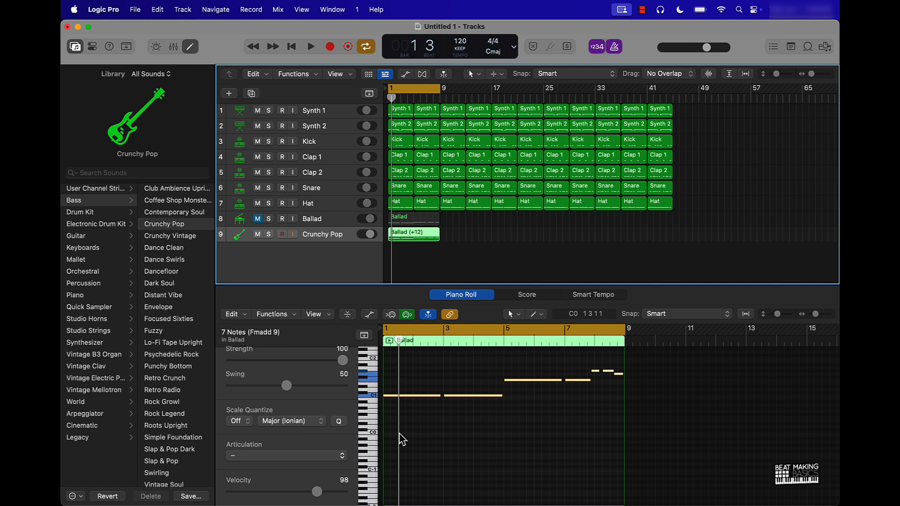
key(space)
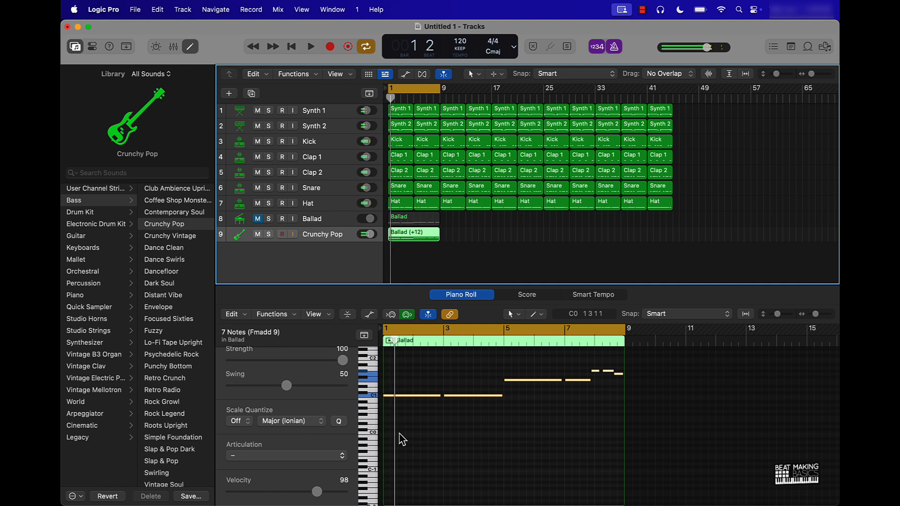
key(alt+shift+Up)
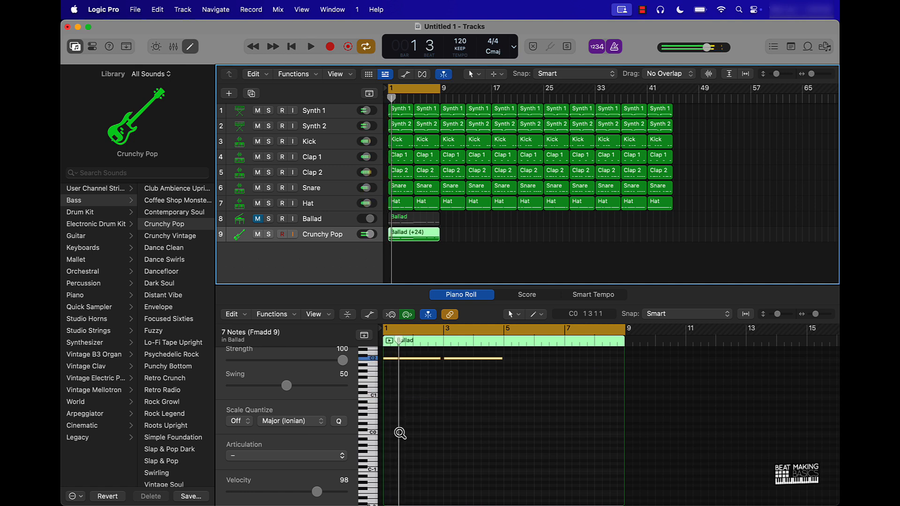
key(alt+shift+Down)
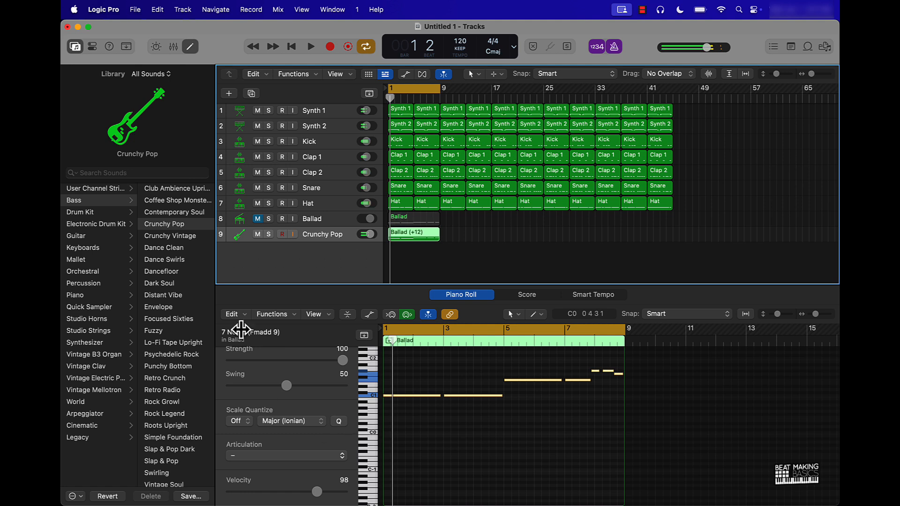
Switch the bass track to the Dance Clean sound, audition it, and slightly lower the volumes of the bass and Ballad tracks
click(160, 248)
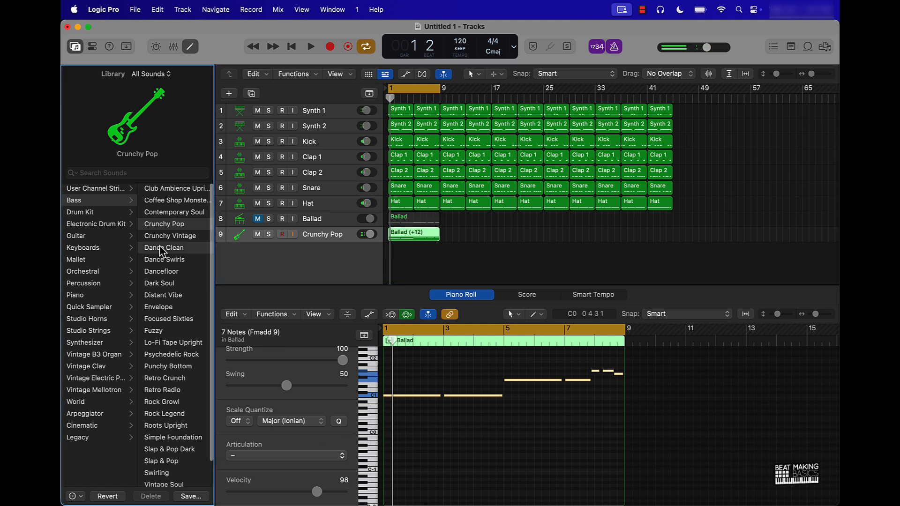
key(space)
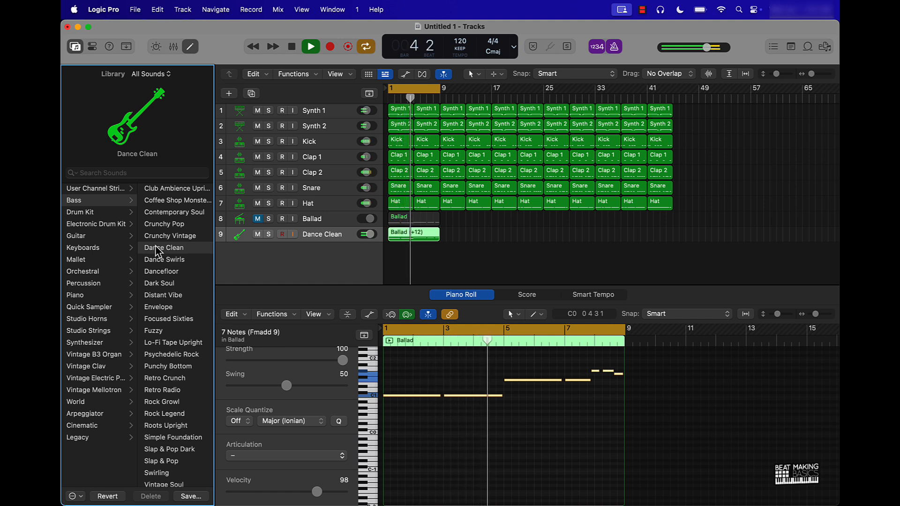
drag(368, 234, 365, 235)
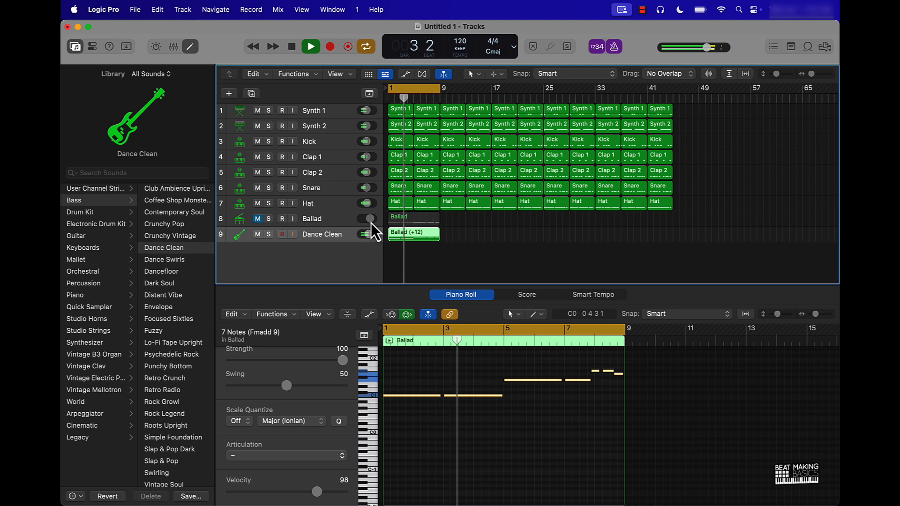
key(space)
drag(370, 219, 370, 234)
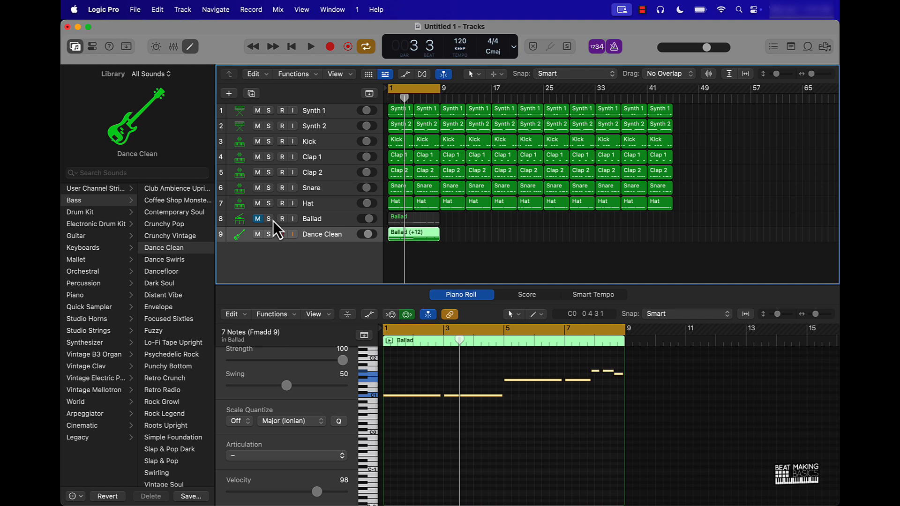
Move the Dance Clean track above the Ballad track, unmute Ballad and play both together
drag(331, 236, 305, 221)
click(258, 234)
key(space)
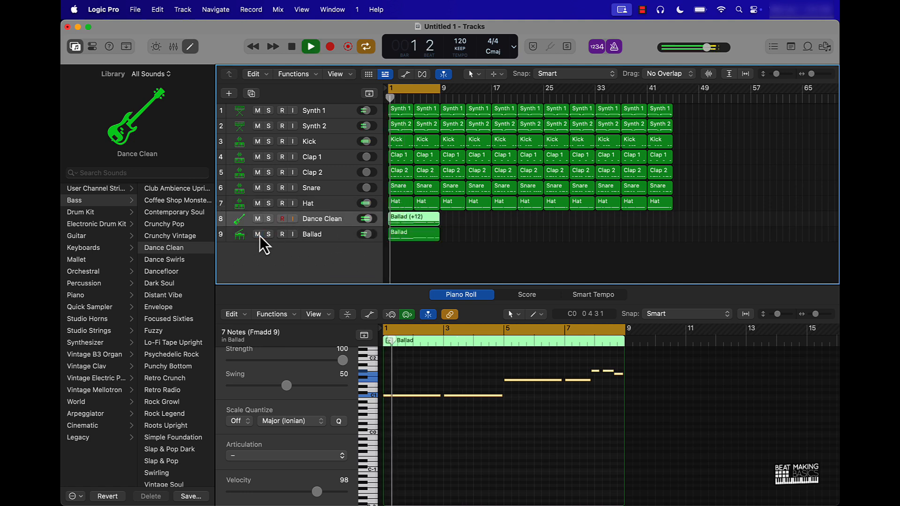
key(space)
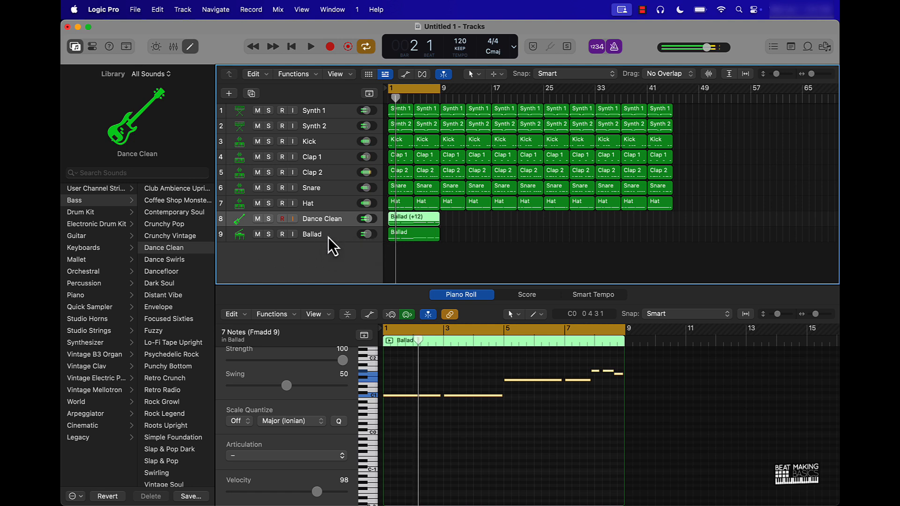
Duplicate the Ballad track, copy its region onto the new track and transpose the copy up 12 semitones
click(348, 237)
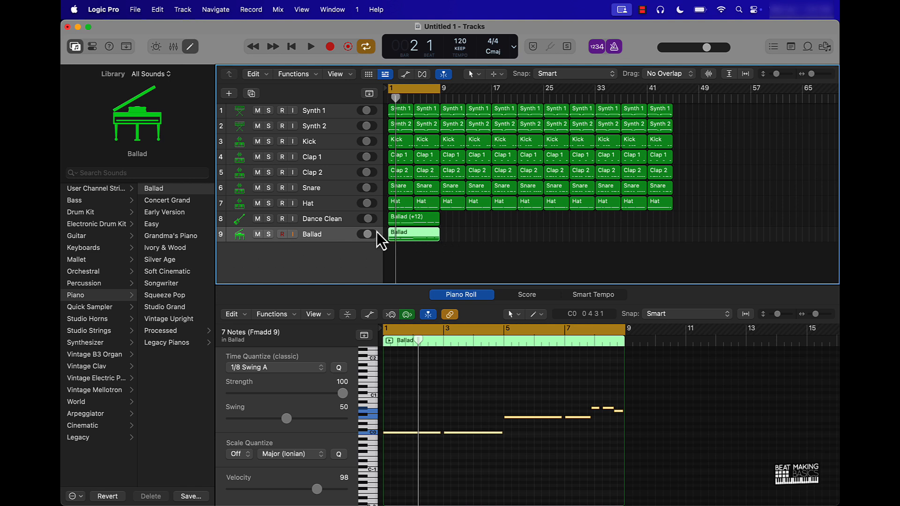
key(super+d)
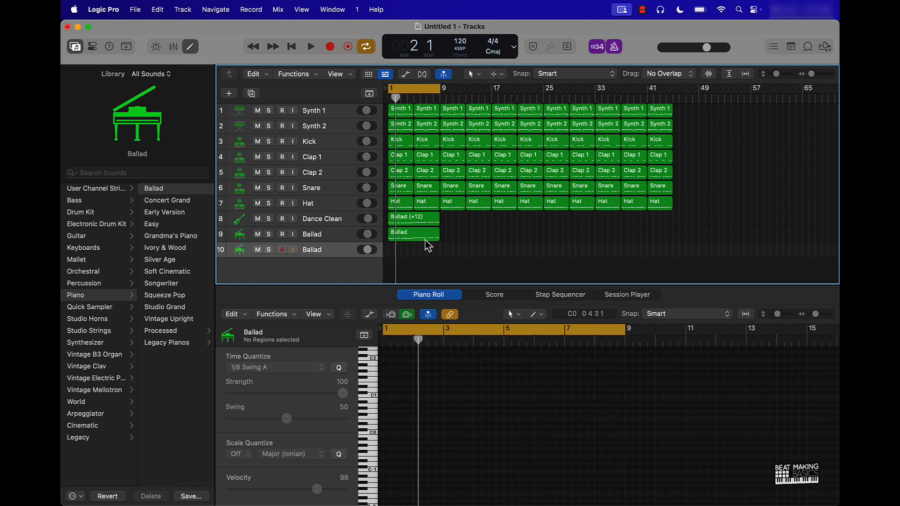
drag(427, 233, 428, 253)
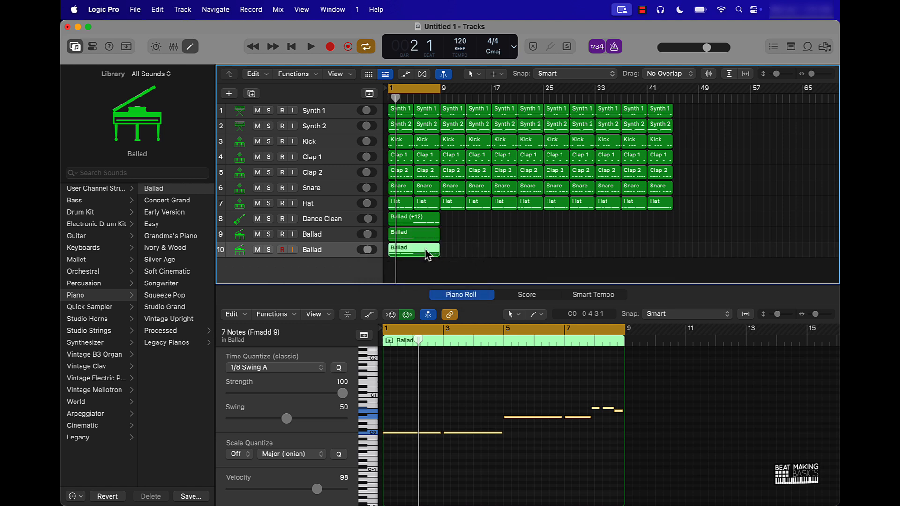
key(alt+shift+Up)
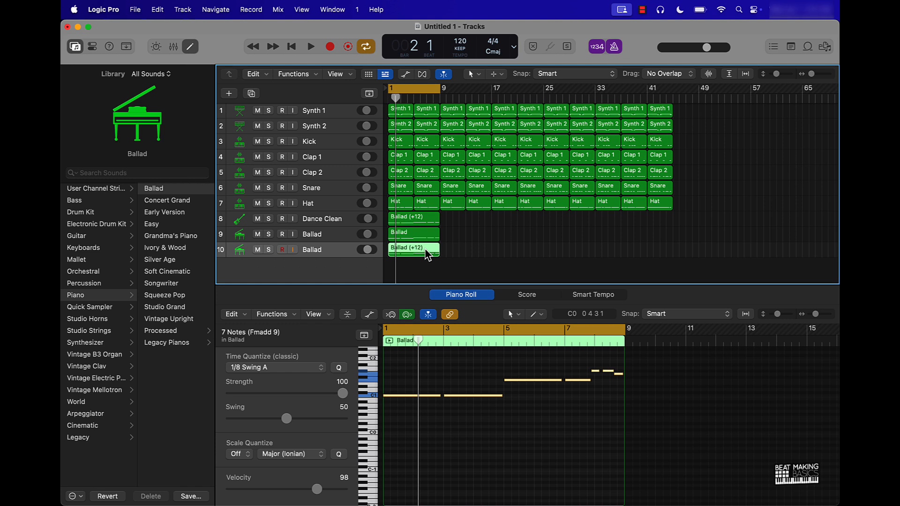
Play the eight-bar cycle, mute the Dance Clean track while it plays, and stop playback
key(space)
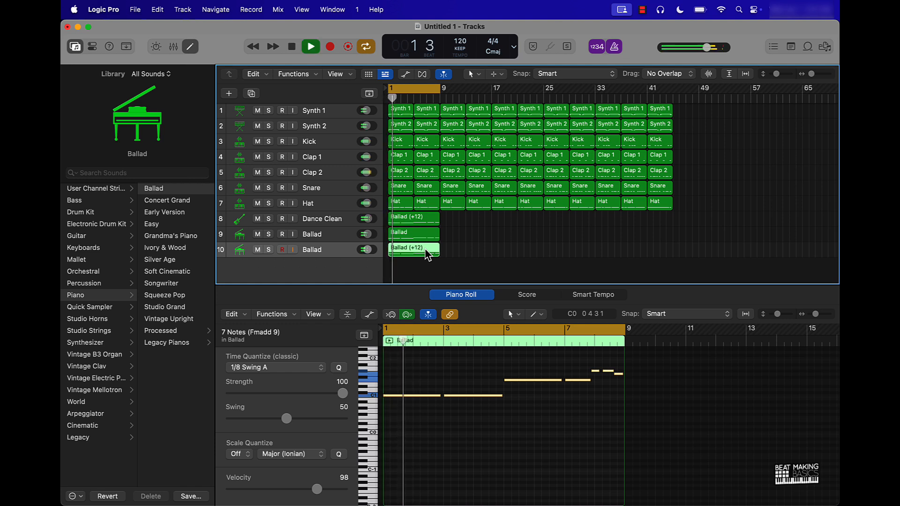
click(258, 218)
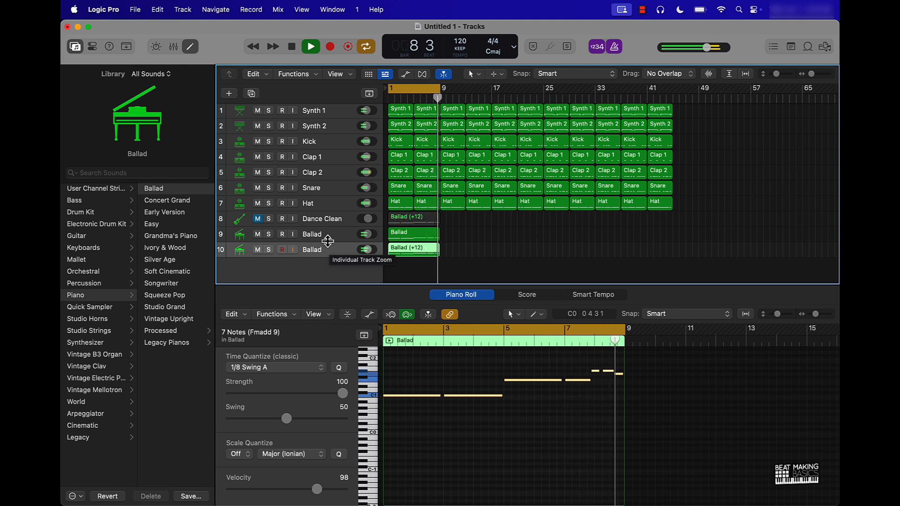
key(space)
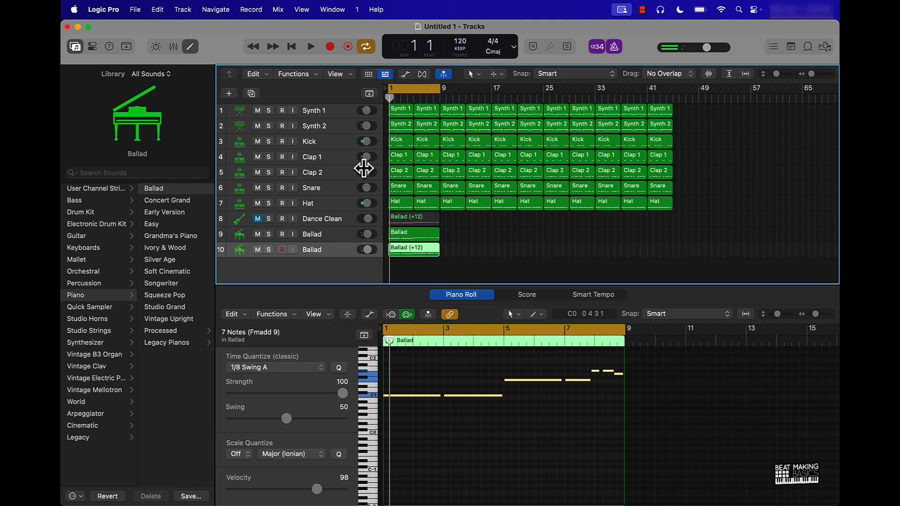
Join the two four-bar regions in the first eight bars on each of the Hat, Snare, Clap, Kick and Synth tracks
click(333, 200)
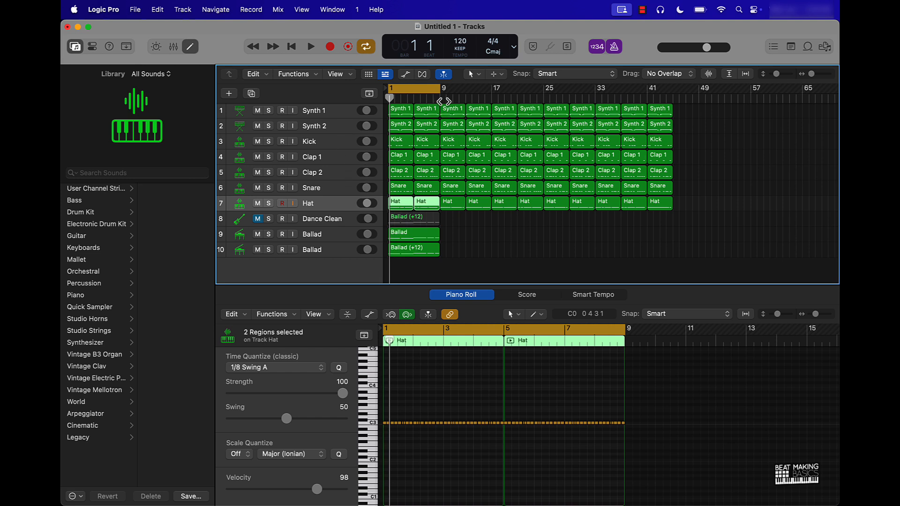
key(super+j)
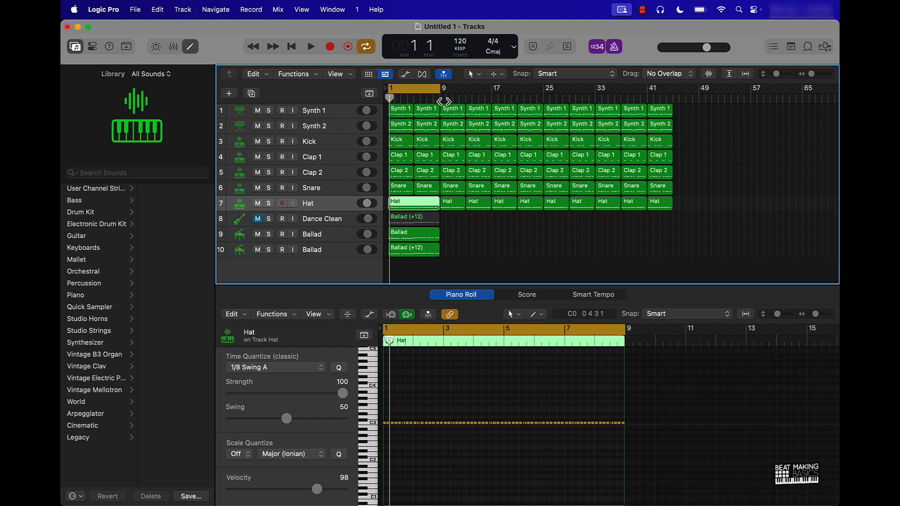
key(Up)
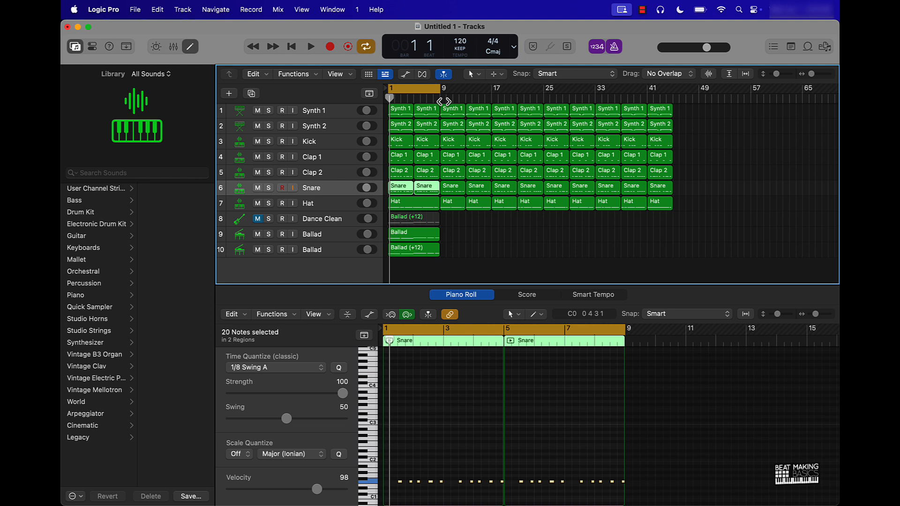
key(Up)
key(super+j)
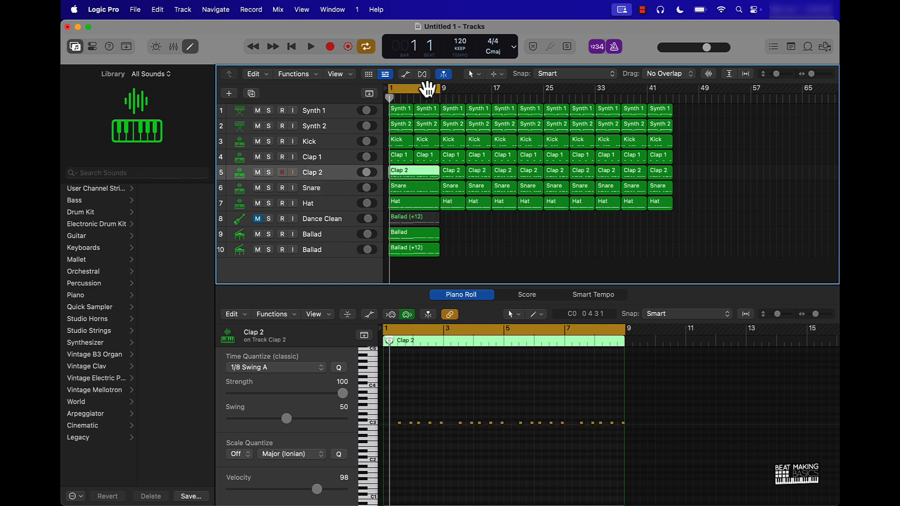
key(Up)
key(Up)
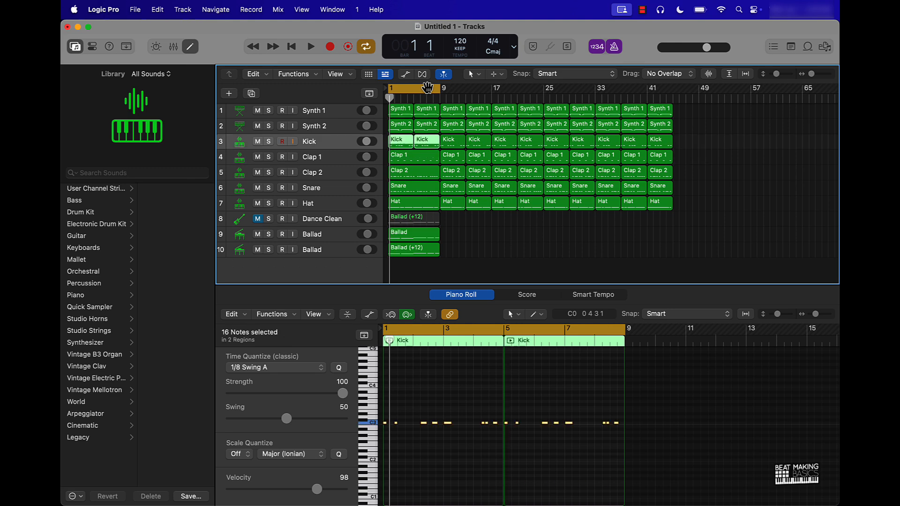
key(super+j)
key(Up)
key(super+j)
key(Up)
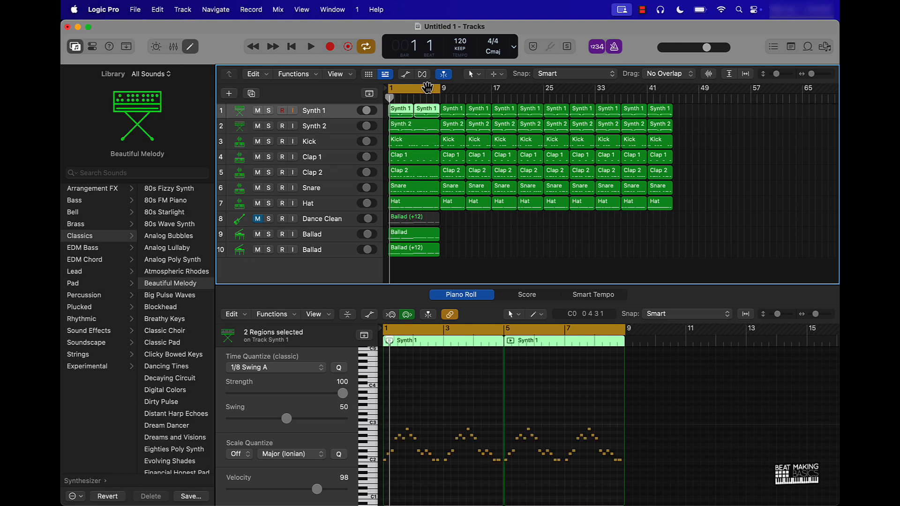
key(super+j)
Delete all regions from bar 9 onward and repeat the eight-bar regions of every track seven times, up to bar 65
drag(447, 237, 735, 49)
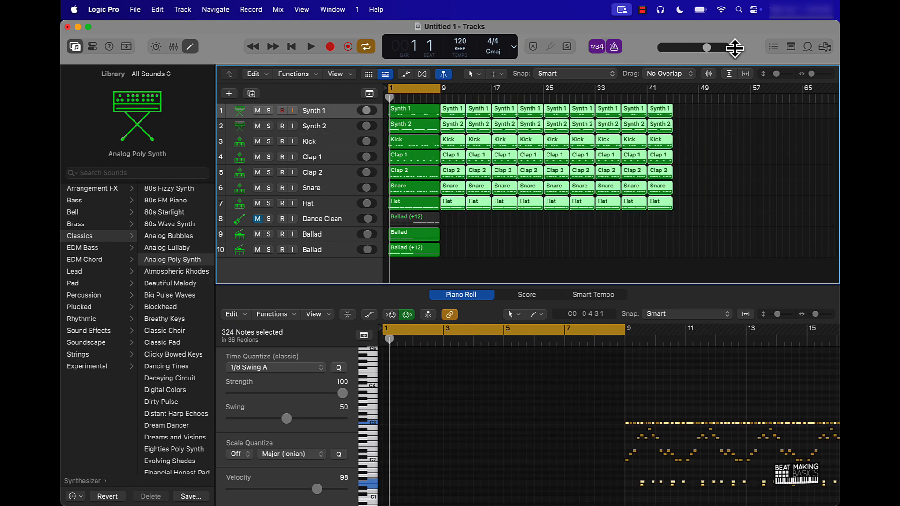
key(Delete)
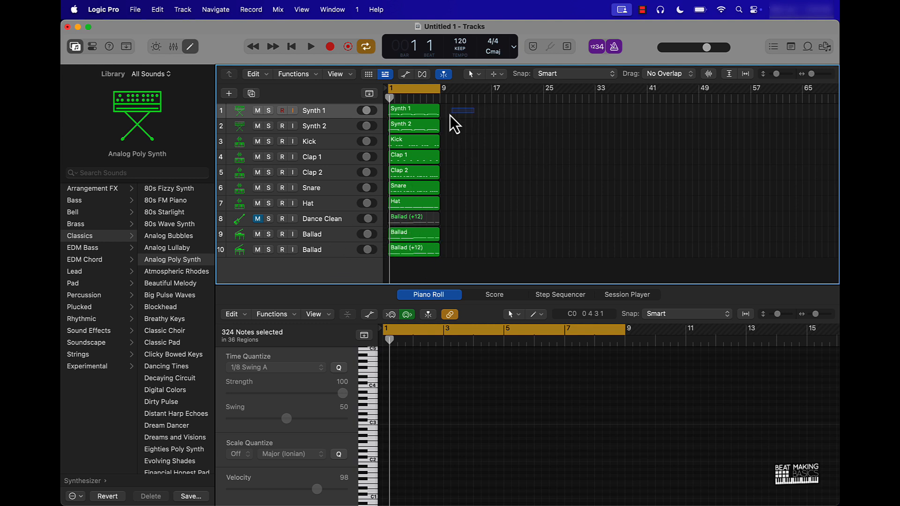
drag(450, 116, 381, 296)
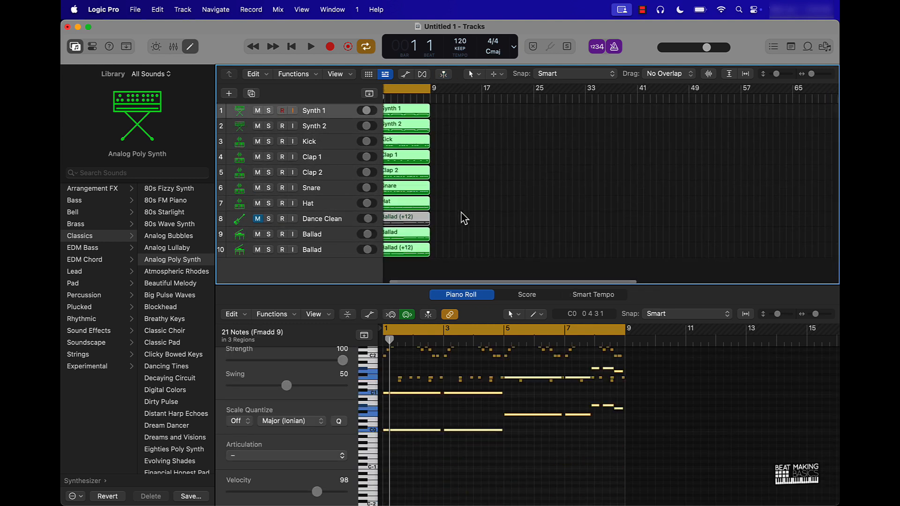
key(super+r)
key(super+r)
key(super+r)
key(super+r)
key(super+r)
key(super+r)
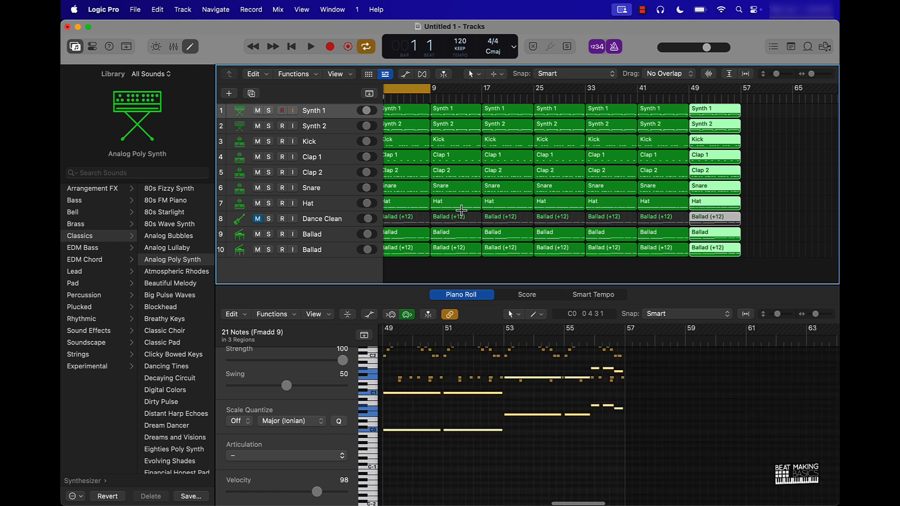
key(super+r)
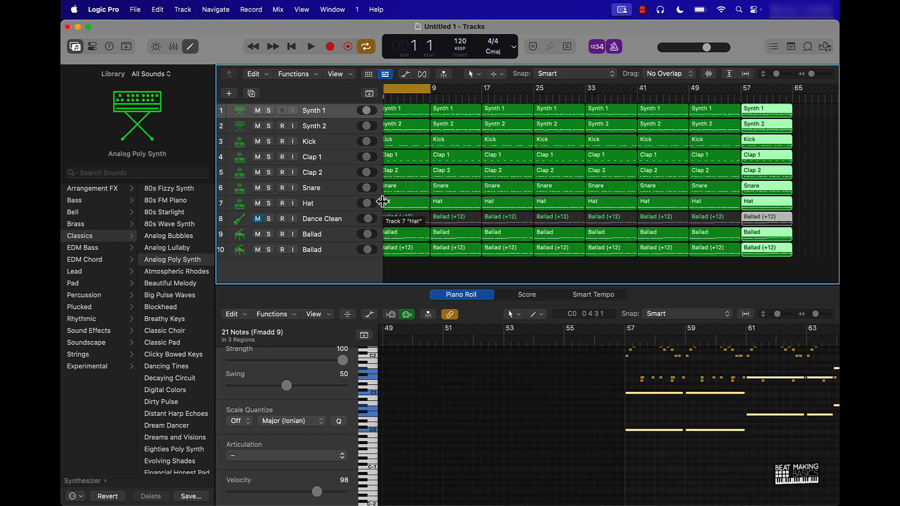
Rename the Dance Clean track to Bass and the two Ballad tracks to Piano 1 and Piano 2
double_click(316, 218)
text(Bass)
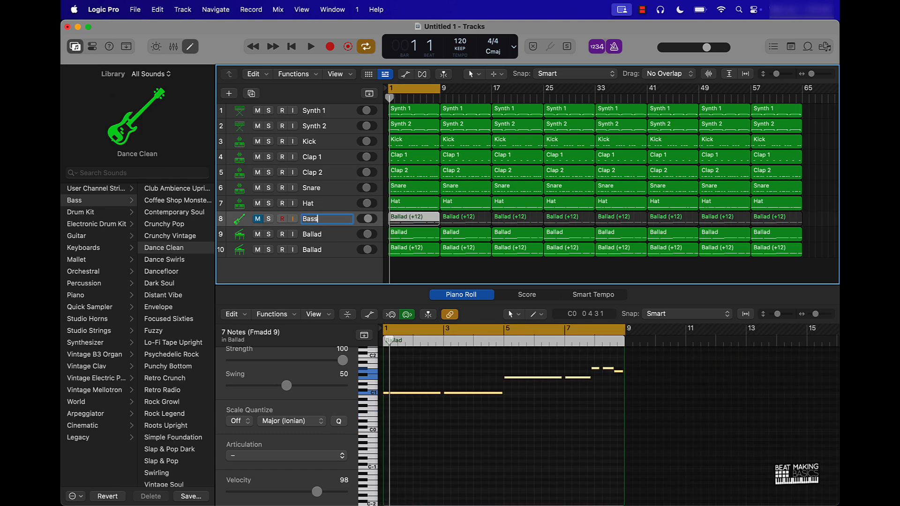
key(Tab)
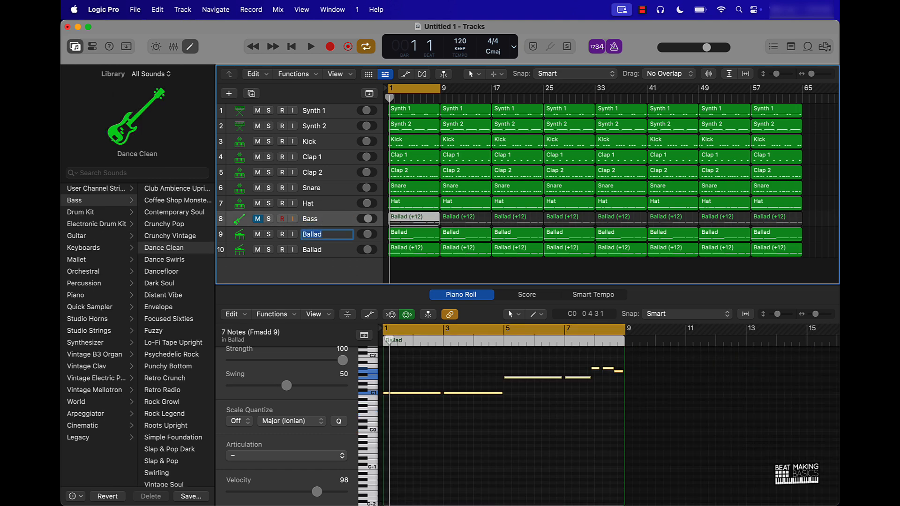
text(Plano 1)
key(Tab)
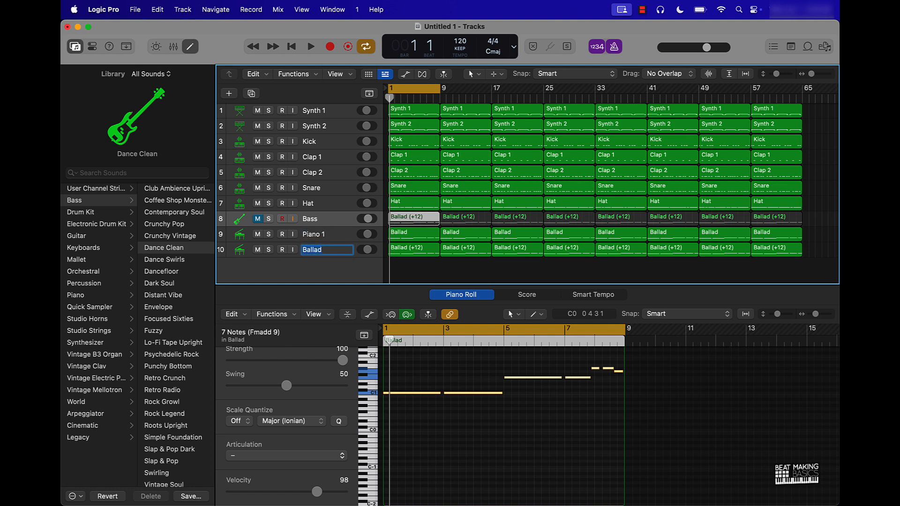
text(Piano 2)
key(Return)
Name all regions in the arrangement after their tracks and clear the selection
key(super+a)
key(alt+shift+n)
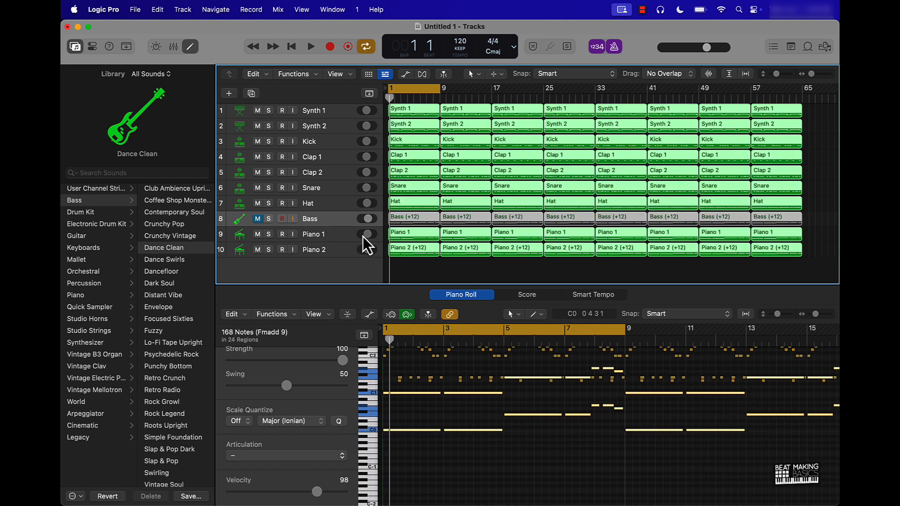
click(434, 278)
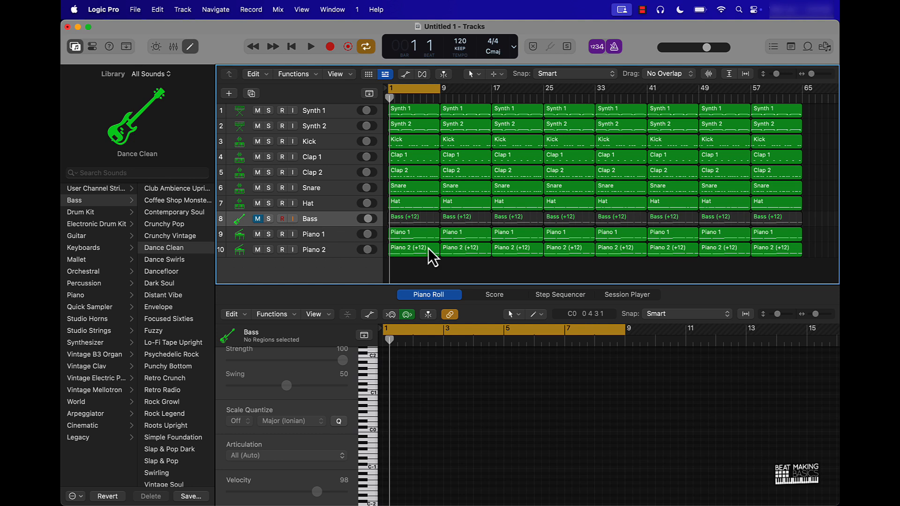
Audition the arrangement and duplicate the Piano 2 track as a new empty piano track
key(space)
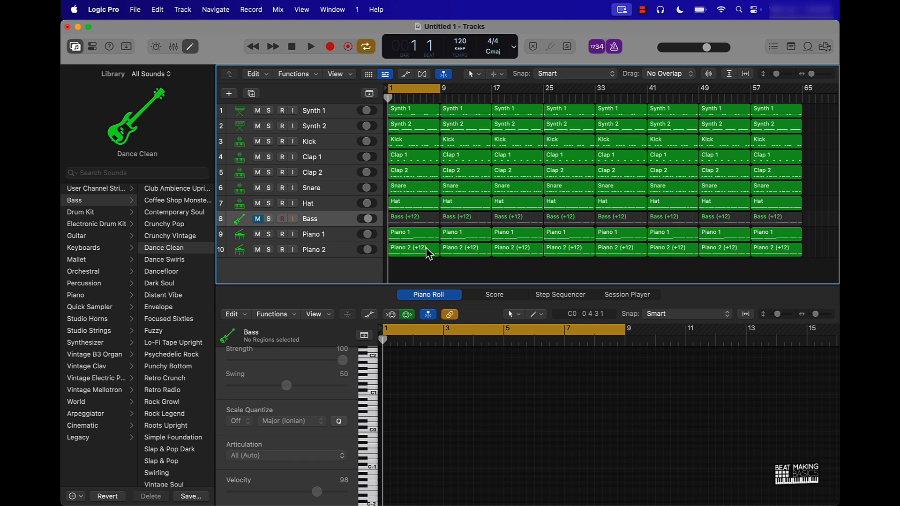
click(318, 257)
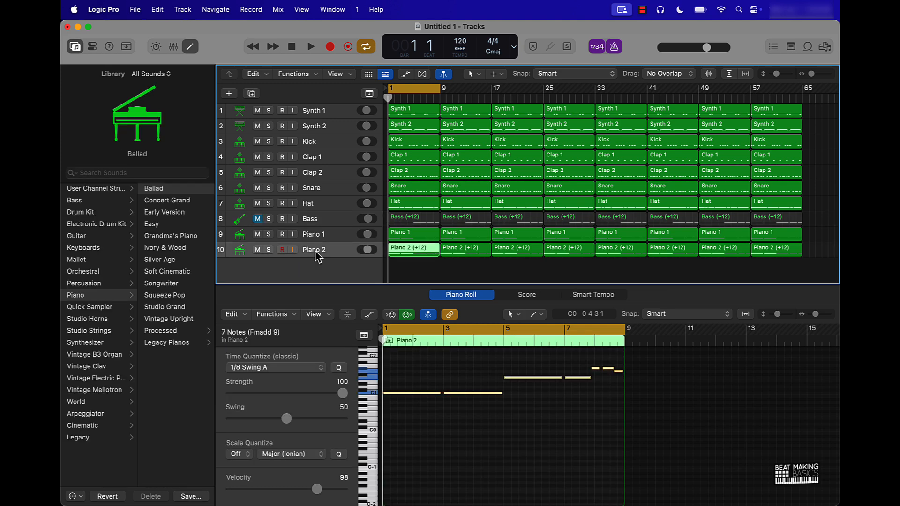
key(super+d)
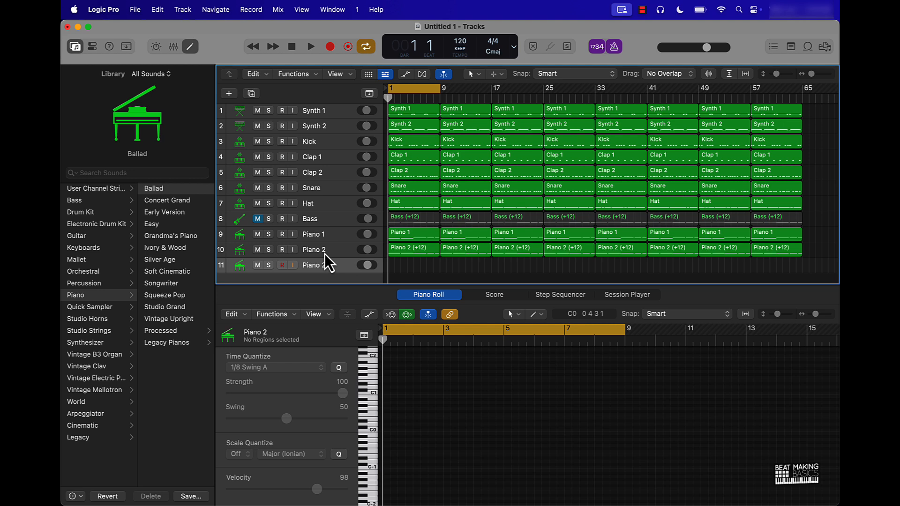
Open Musical Typing for the new piano track, raise its octave to C2 and try out a C minor chord
key(super+k)
key(k)
key(k)
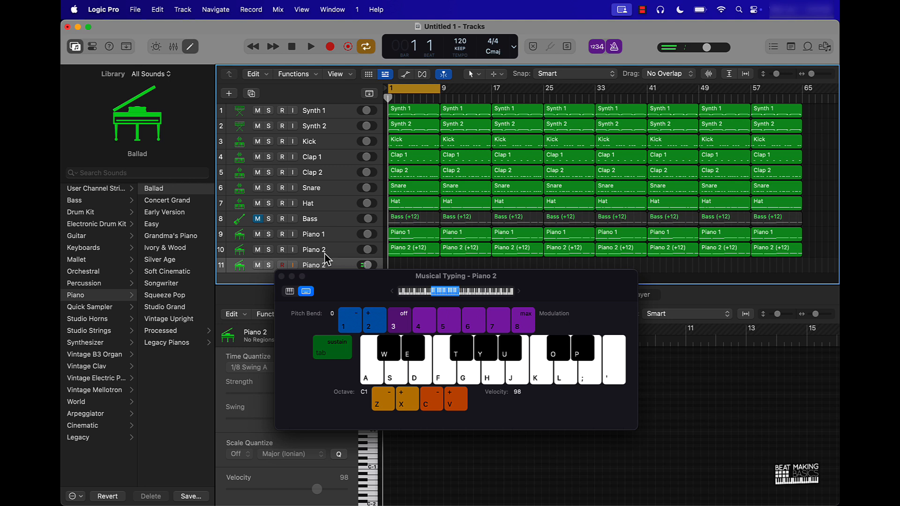
key(a)
key(e)
key(g)
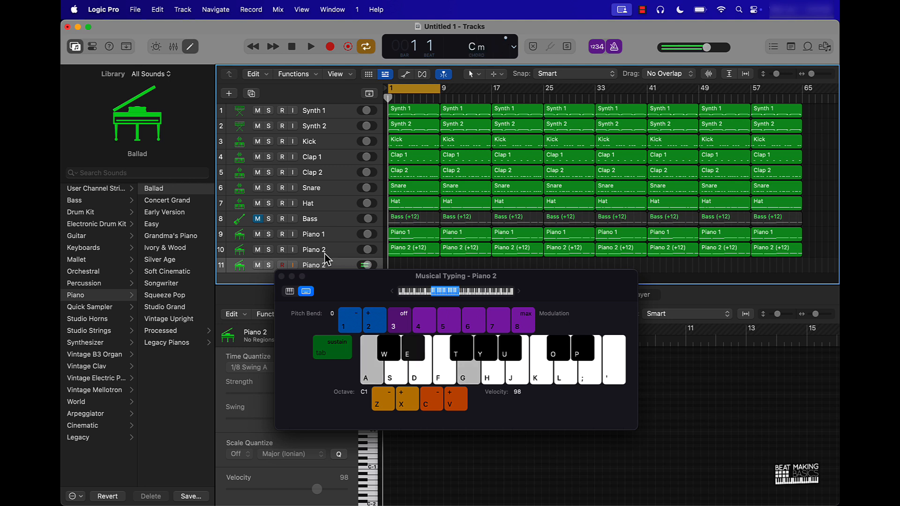
key(x)
key(a)
key(e)
key(g)
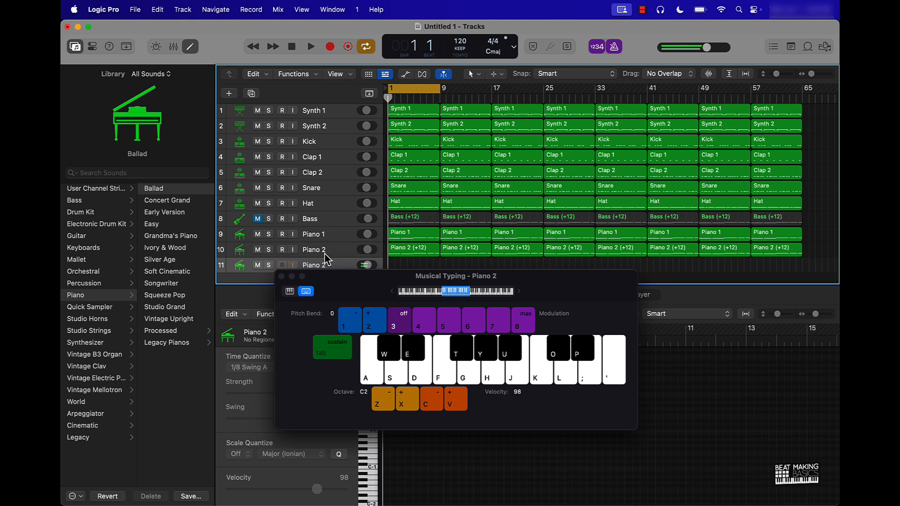
key(a)
key(e)
key(g)
Play back the beat and rehearse a piano pattern alternating between G and C notes over it
key(n)
key(space)
key(space)
key(a)
key(e)
key(g)
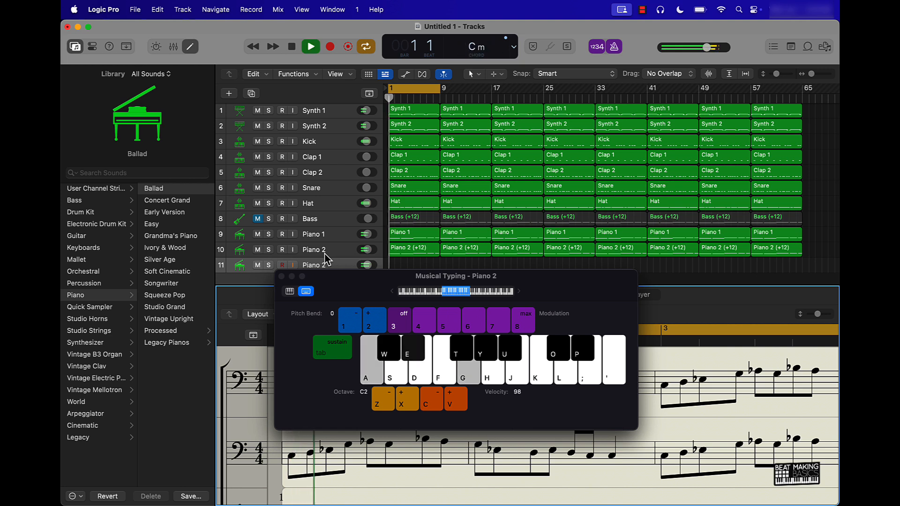
key(j)
key(k)
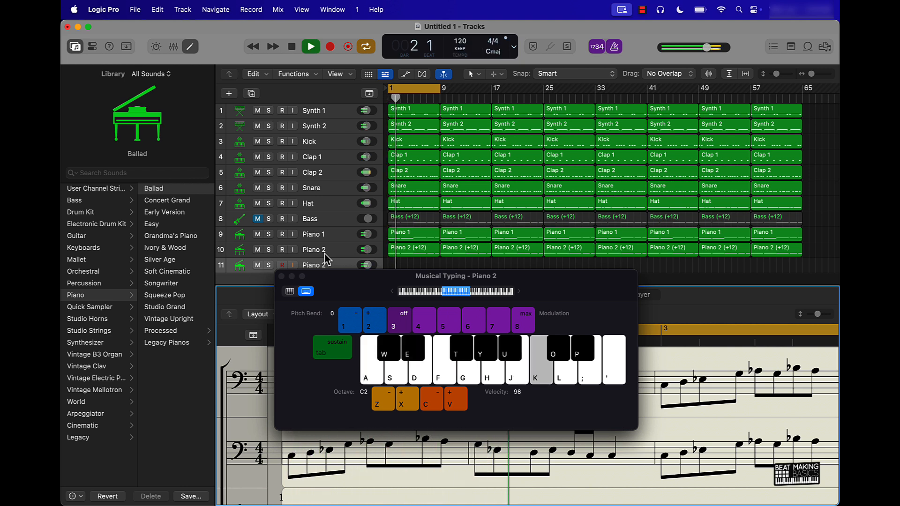
key(g)
key(k)
key(g)
key(k)
key(a)
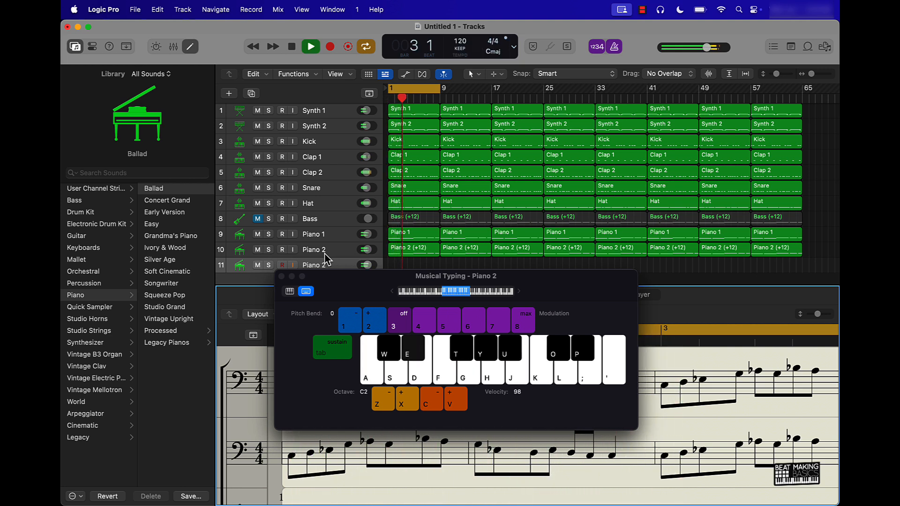
Record the low C, G and high C piano pattern on the new Piano 2 track throughout the eight-bar cycle
key(r)
key(g)
key(k)
key(k)
key(g)
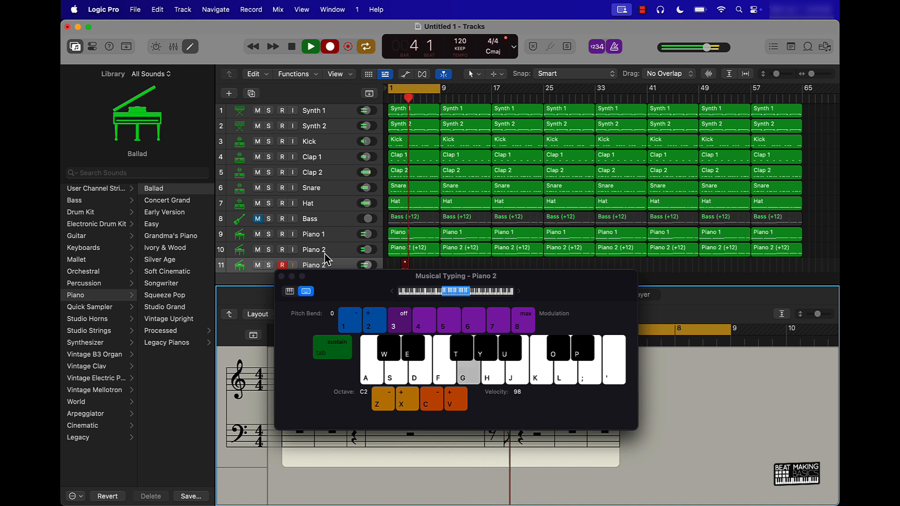
key(k)
key(g)
key(k)
key(a)
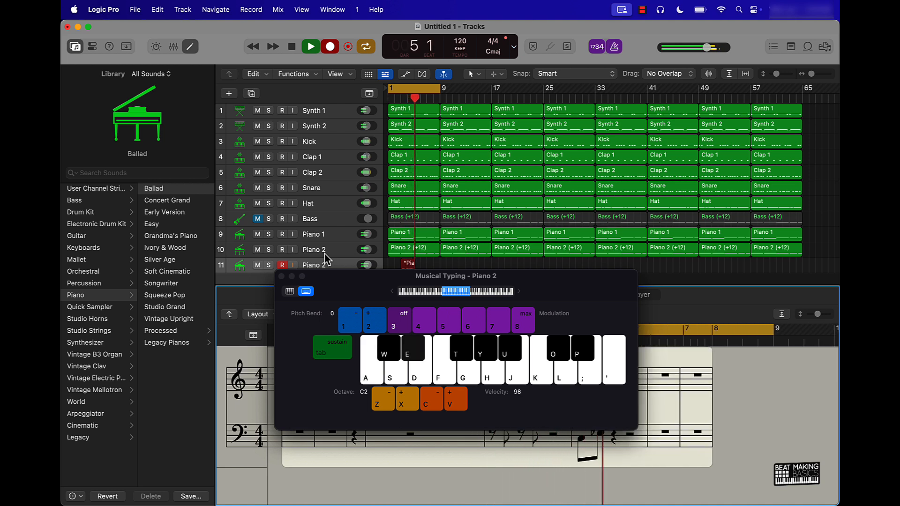
key(g)
key(k)
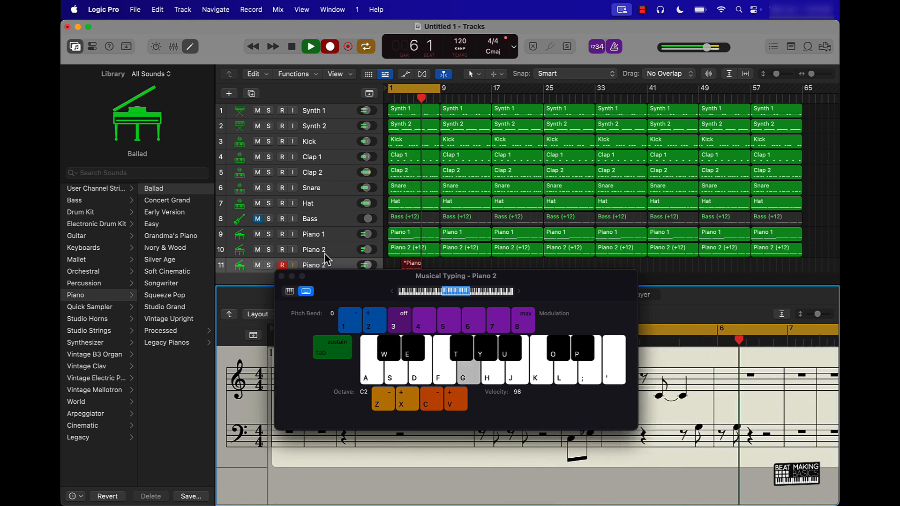
key(k)
key(g)
key(k)
key(a)
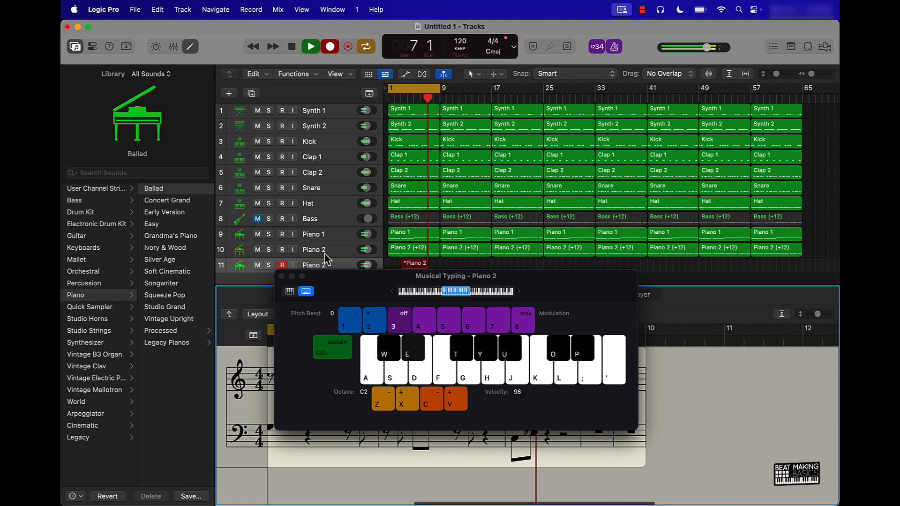
key(g)
key(k)
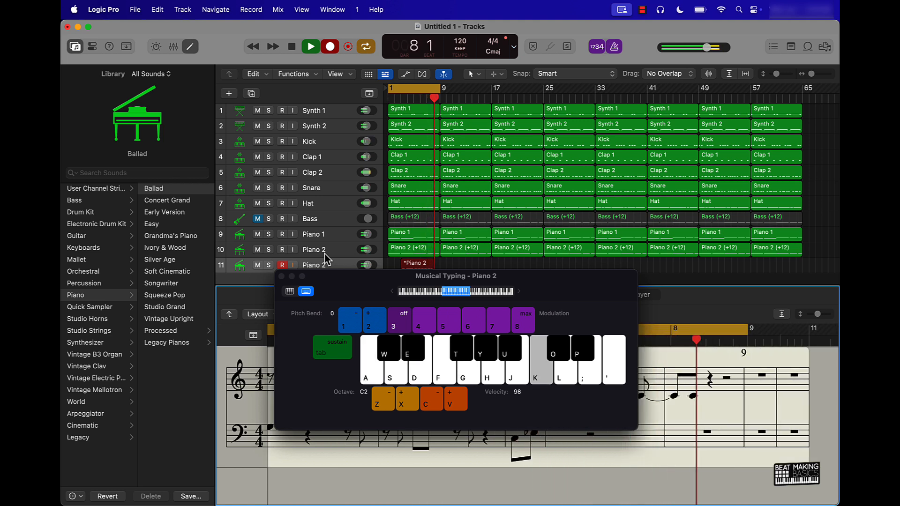
key(g)
key(k)
key(g)
key(k)
key(a)
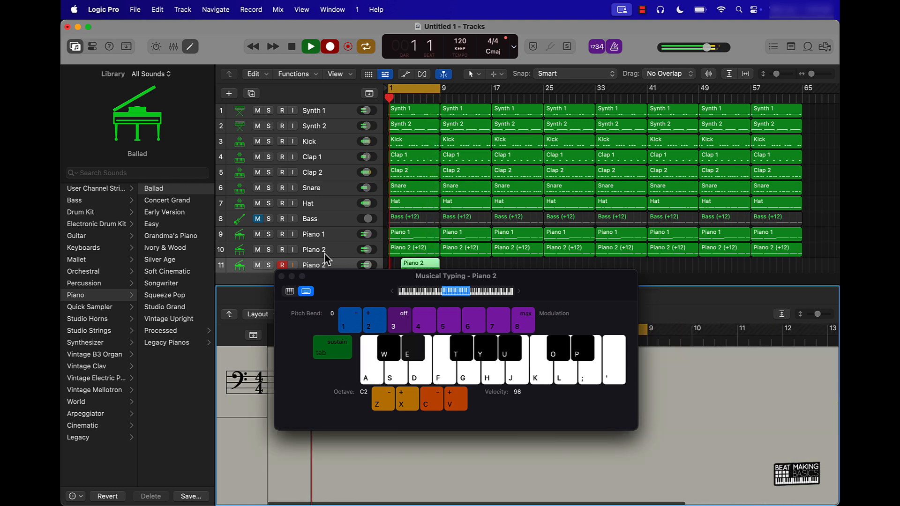
key(g)
key(k)
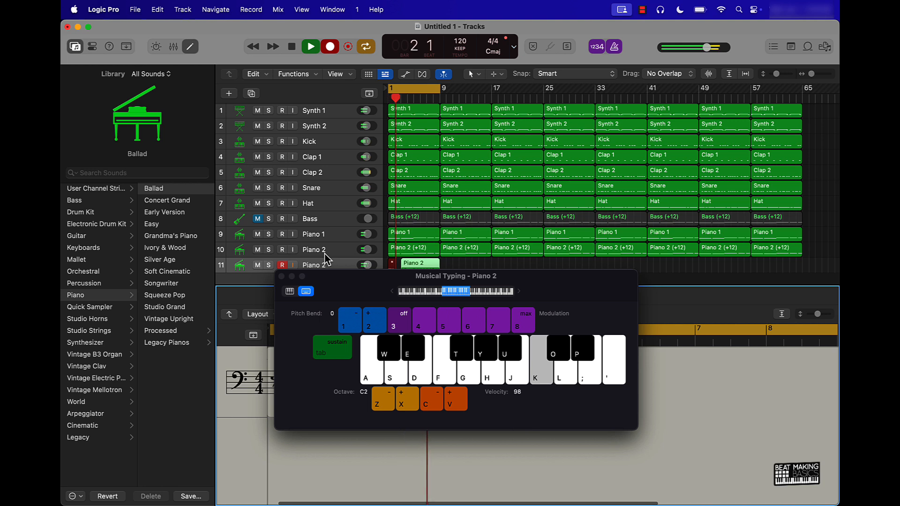
key(g)
key(k)
key(g)
key(k)
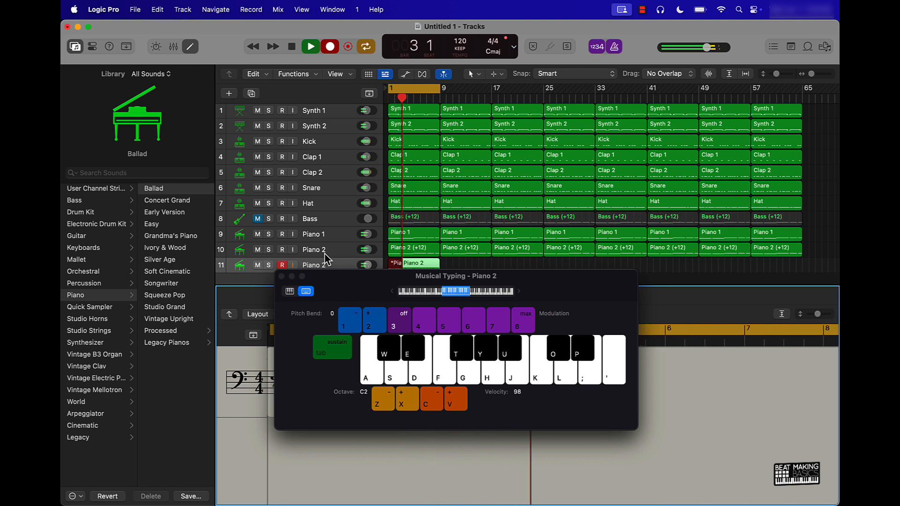
key(g)
key(k)
key(space)
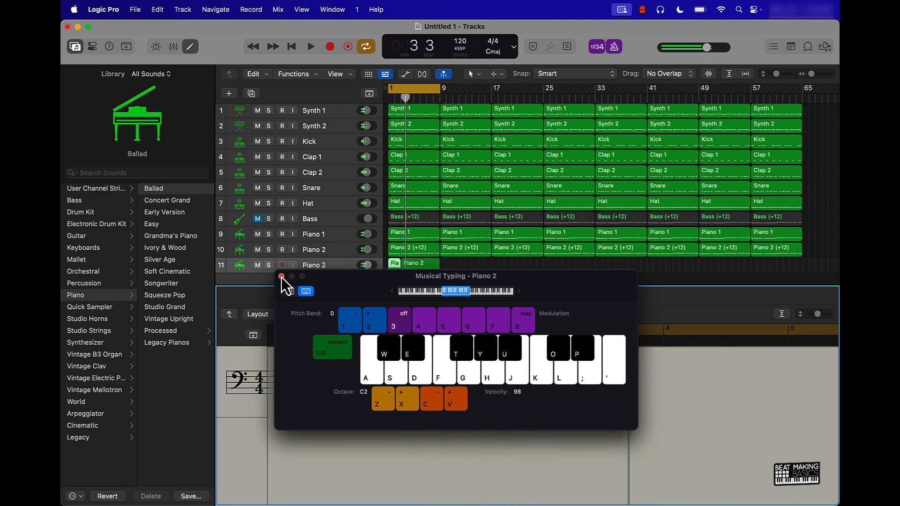
Close Musical Typing, show the Piano Roll, and join the two newly recorded Piano 2 regions into one
click(281, 277)
click(467, 295)
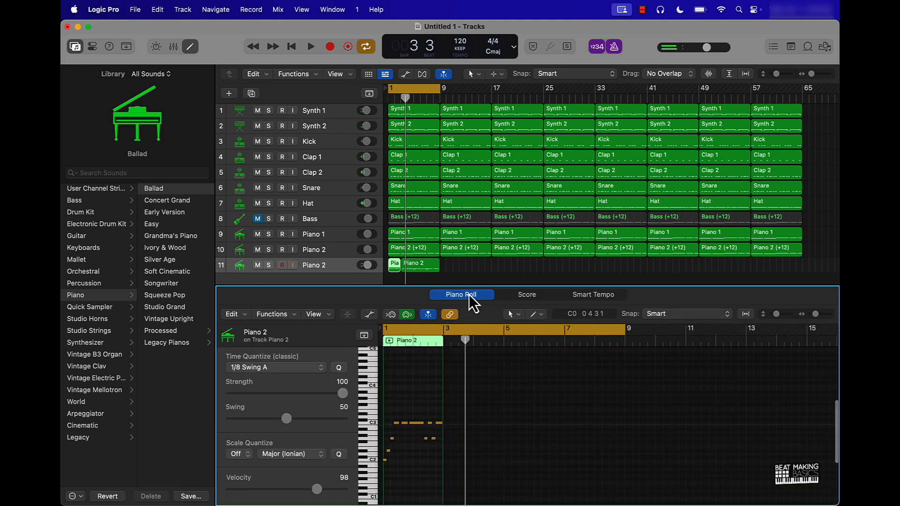
click(381, 274)
drag(452, 262, 376, 266)
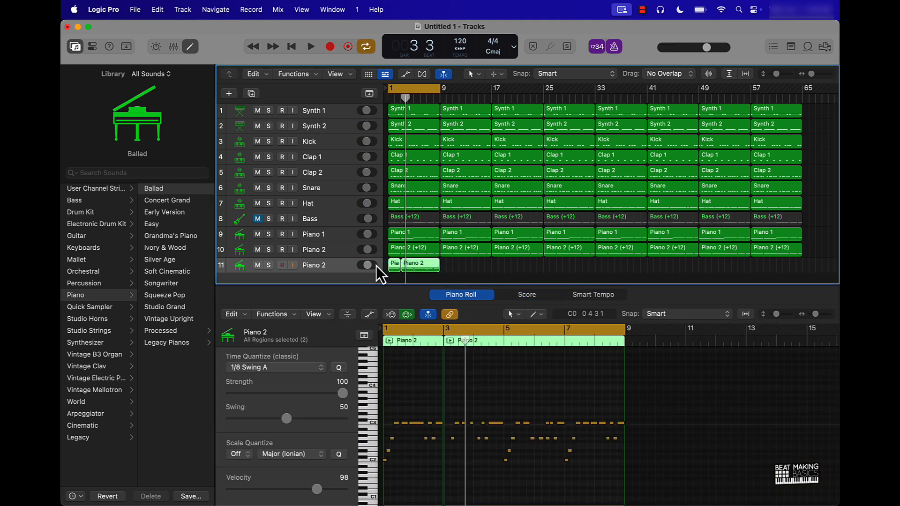
key(super+j)
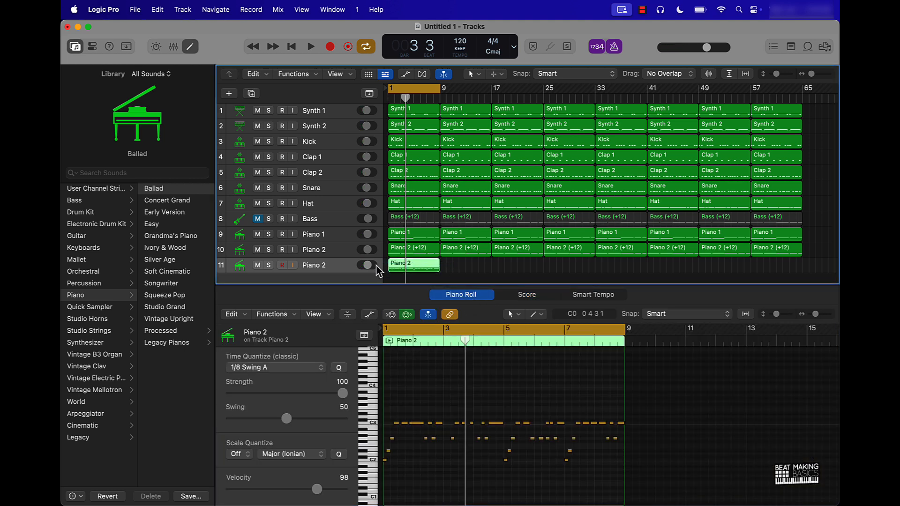
Quantize all notes of the joined piano region to 1/8 Swing A and play back the eight-bar loop
click(427, 408)
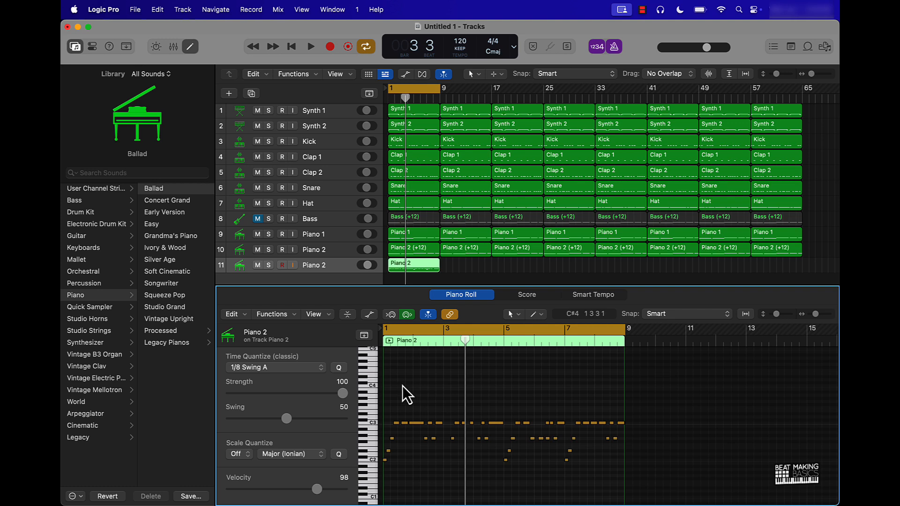
key(super+a)
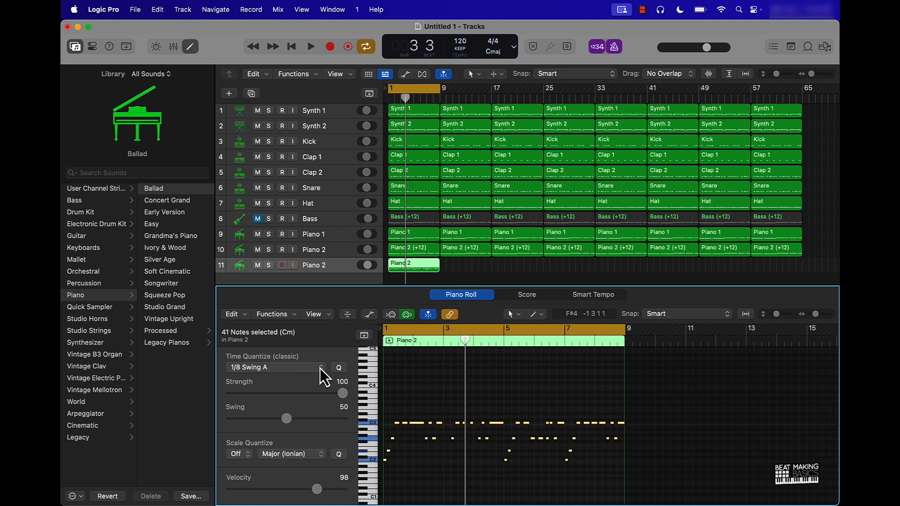
key(space)
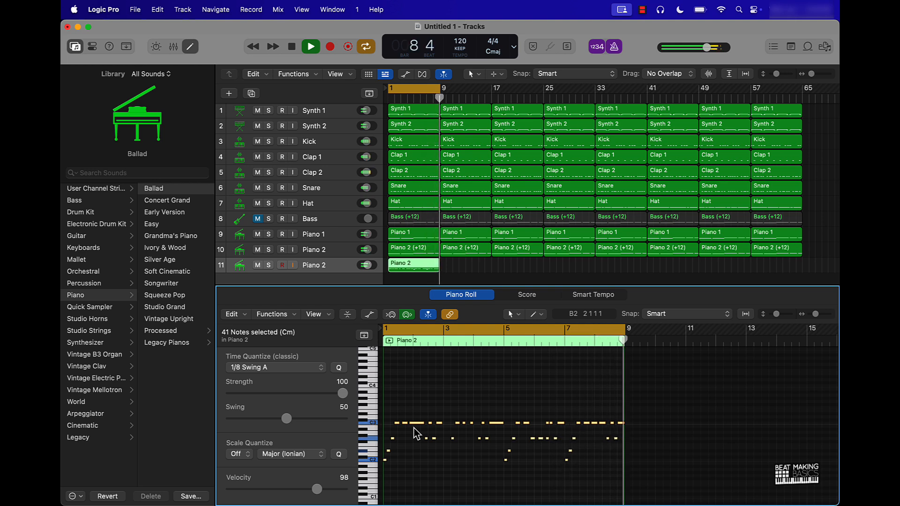
key(space)
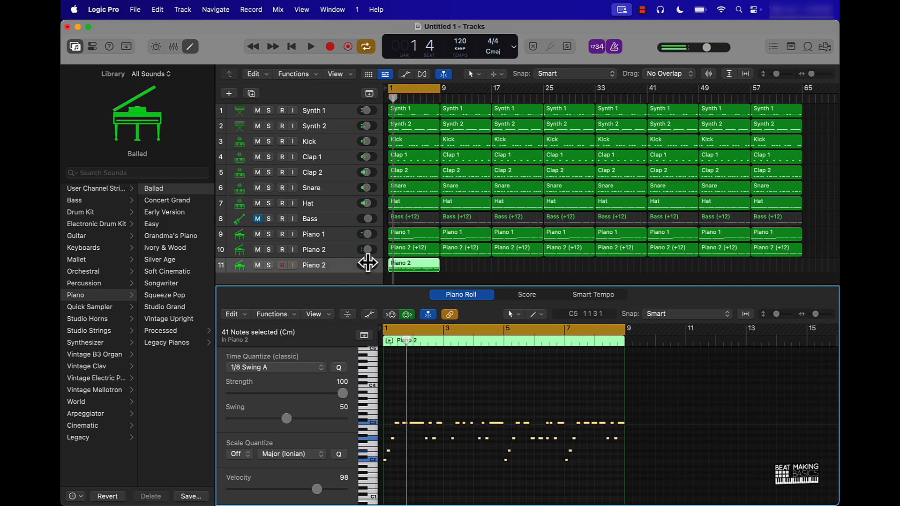
Rename track 11 to Piano 3, duplicate it as a new track, and copy its region onto the duplicate
double_click(335, 265)
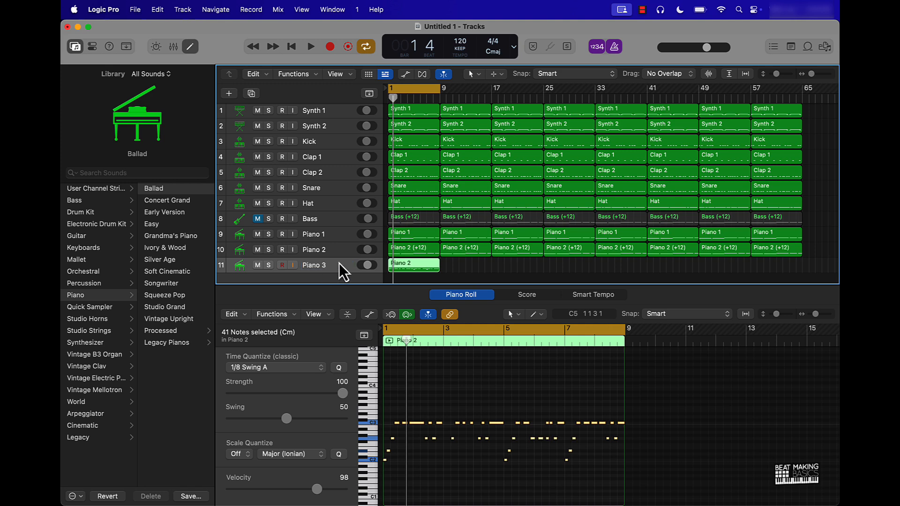
key(super+d)
drag(403, 261, 404, 275)
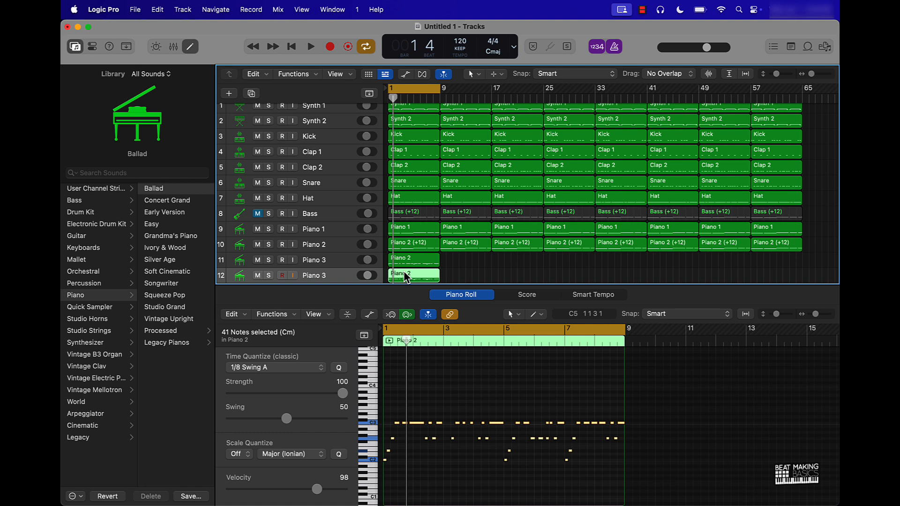
Transpose the copied region on the second Piano 3 track up one octave (+12) and audition it with the beat
key(alt+shift+Up)
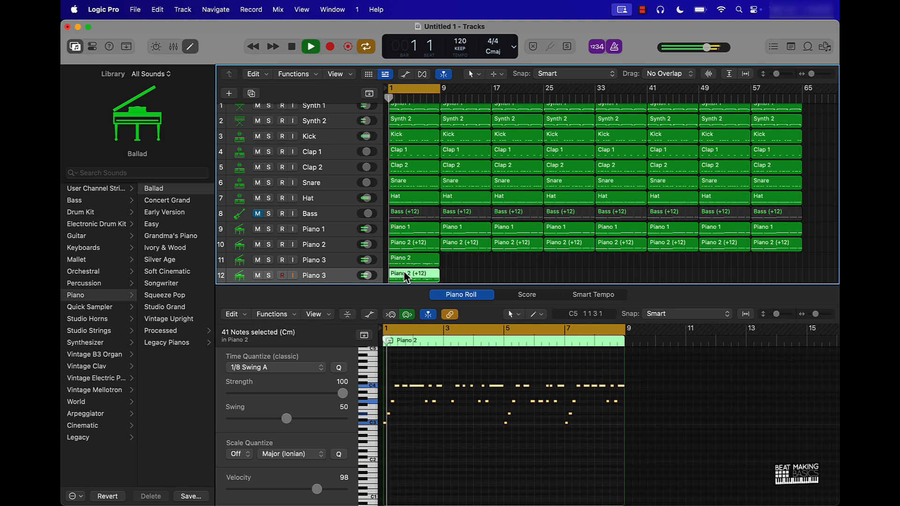
key(space)
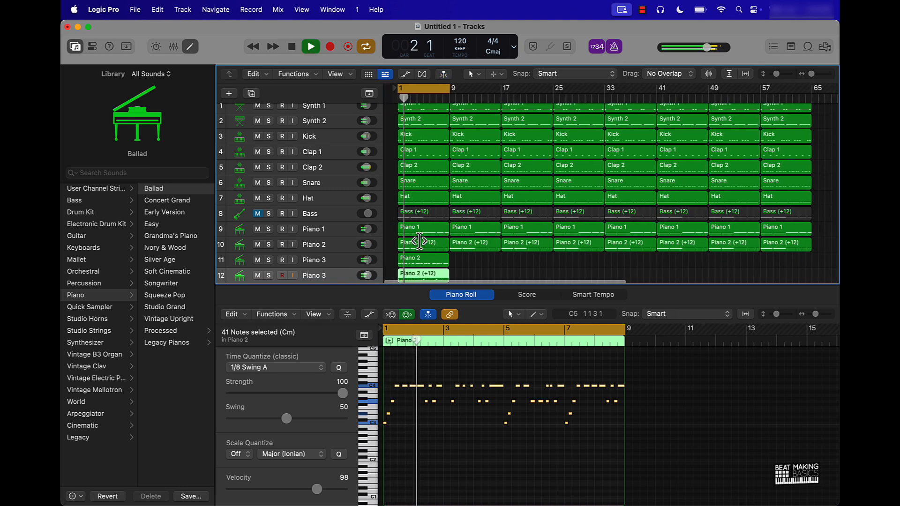
scroll(417, 255, down, 3)
key(z)
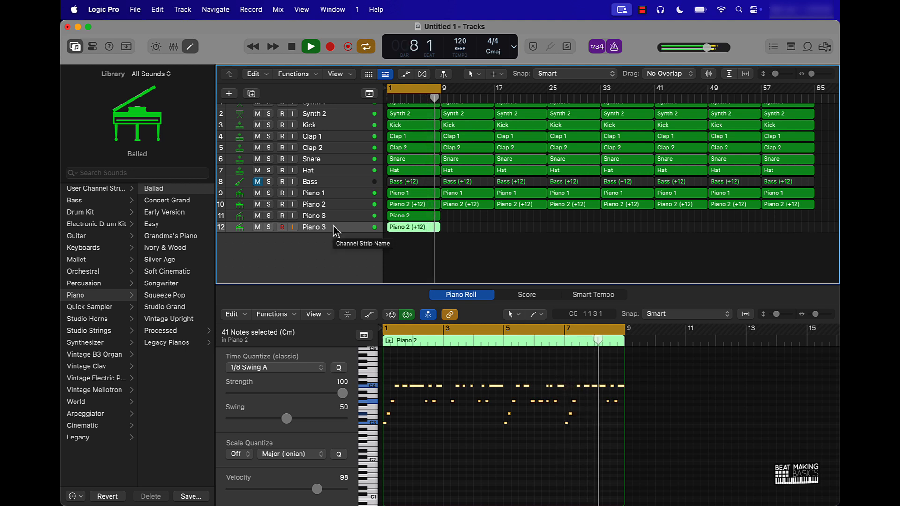
key(space)
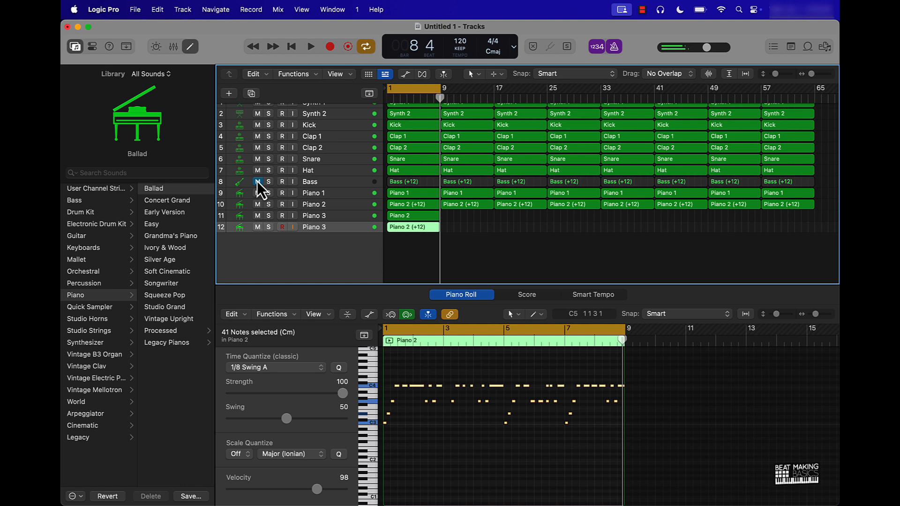
Delete all regions from bar 9 onward on every track, leaving only the first eight bars
scroll(475, 219, down, 3)
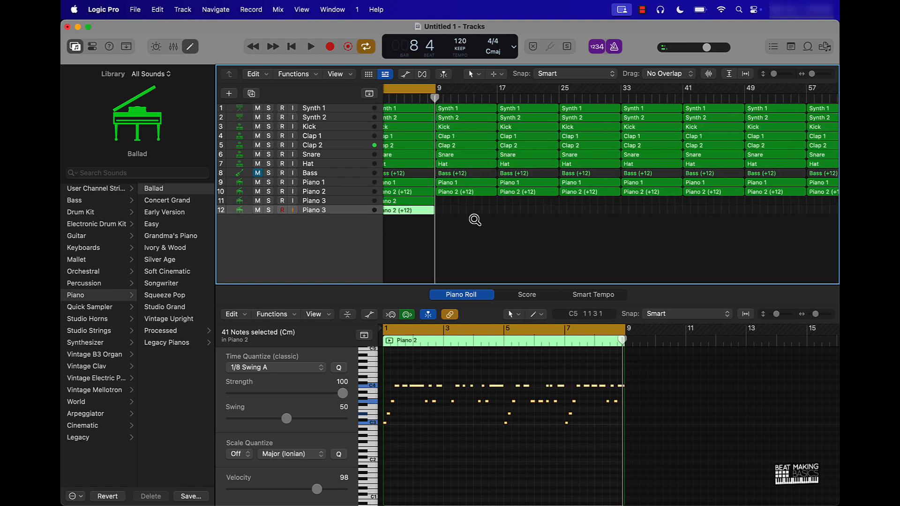
scroll(466, 217, left, 3)
scroll(465, 217, left, 1)
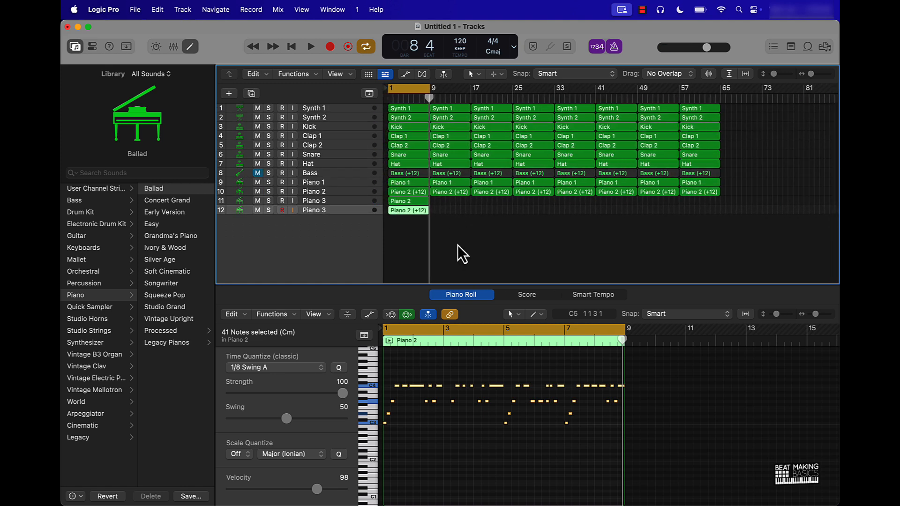
drag(458, 245, 749, 94)
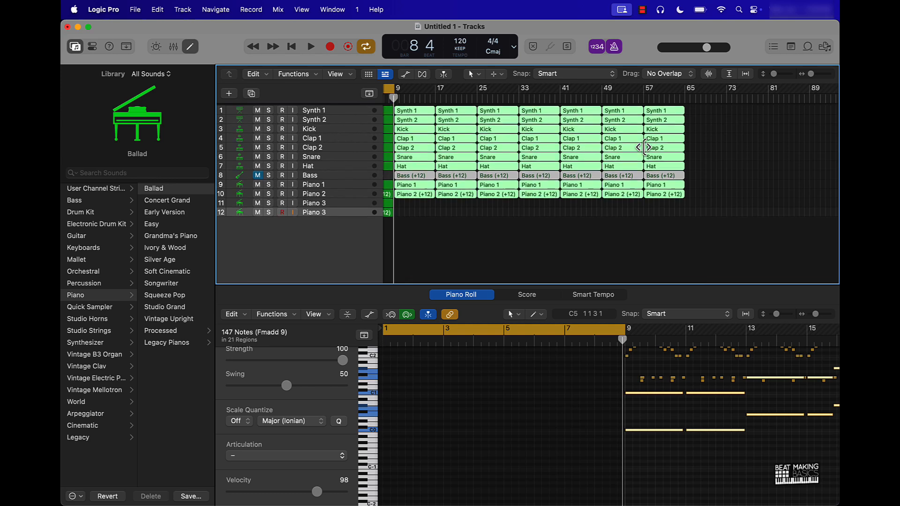
key(Delete)
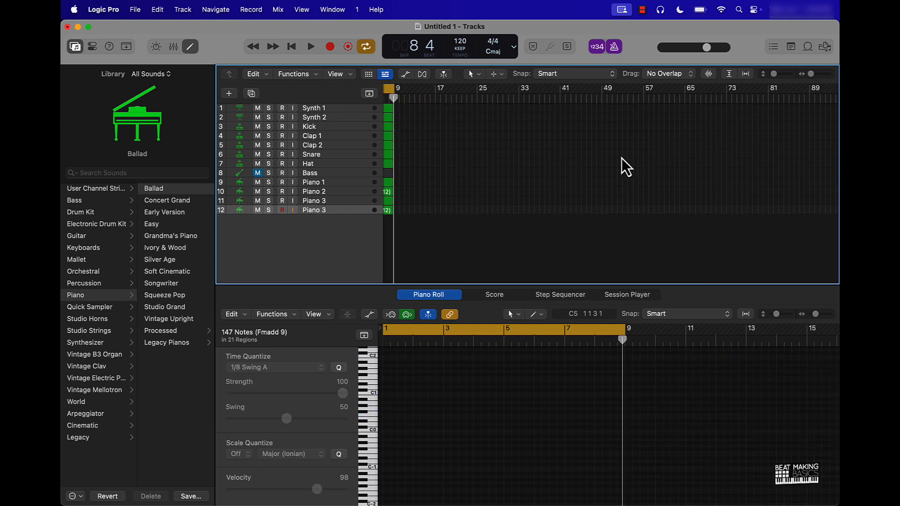
Unmute the Bass track and move the Synth 1 and Synth 2 tracks below the two Piano 3 tracks
scroll(621, 167, left, 2)
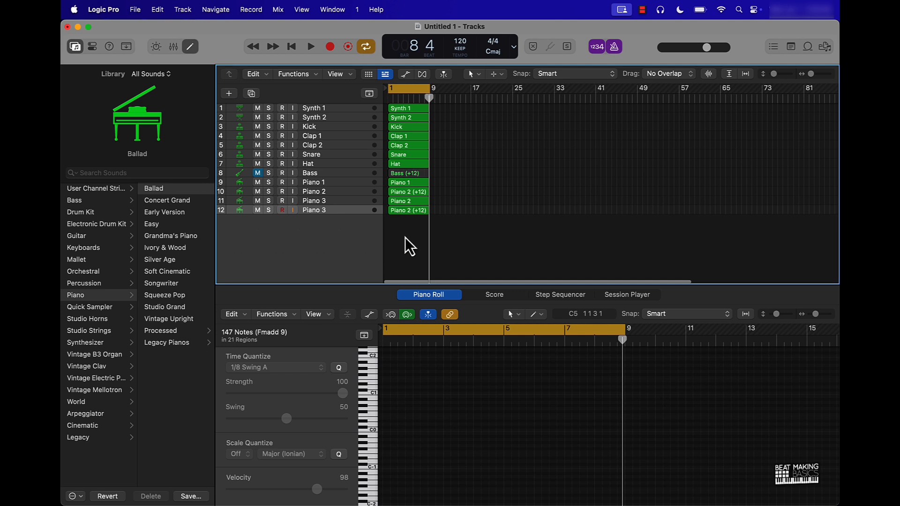
drag(406, 256, 409, 91)
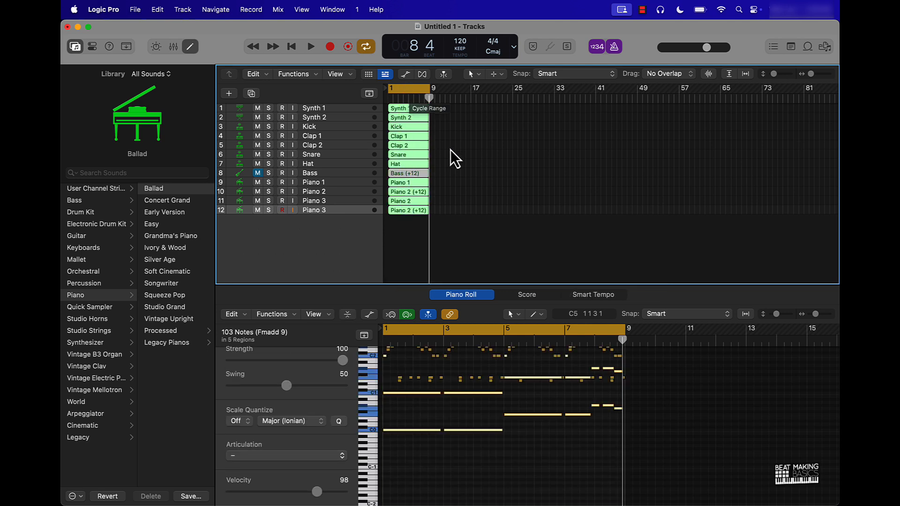
click(258, 174)
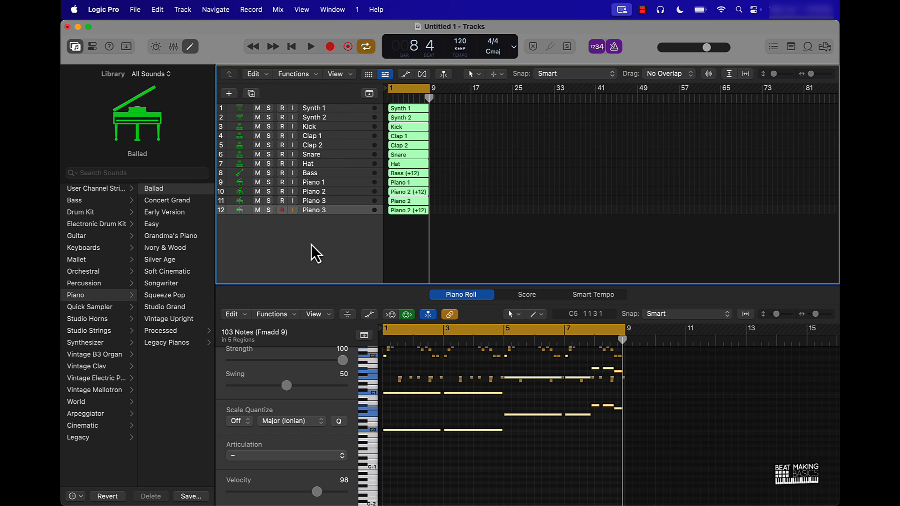
click(314, 118)
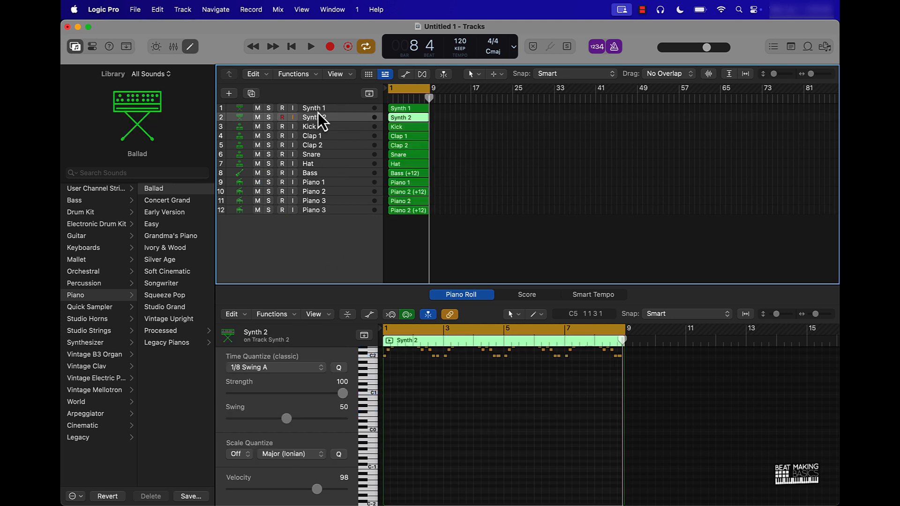
shift+click(319, 111)
drag(320, 112, 327, 219)
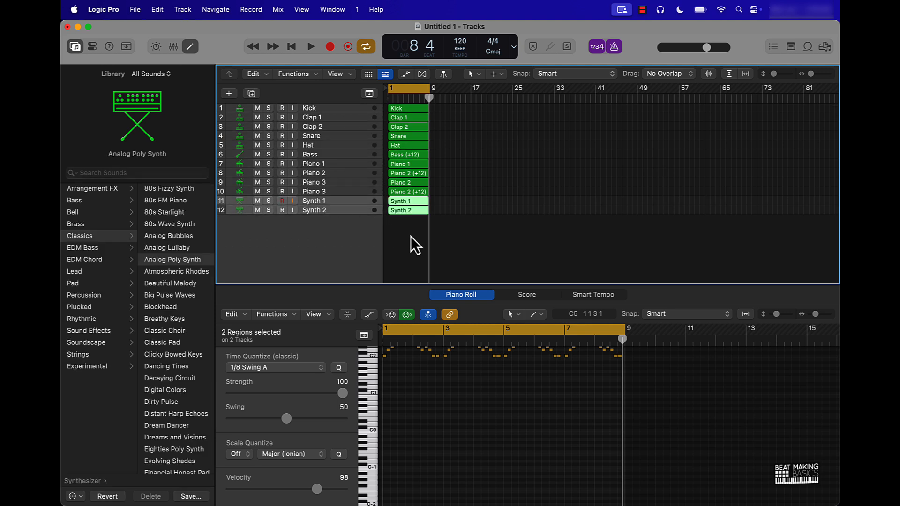
Select the eight-bar regions on all twelve tracks and repeat them seven times to fill 64 bars
drag(412, 245, 410, 75)
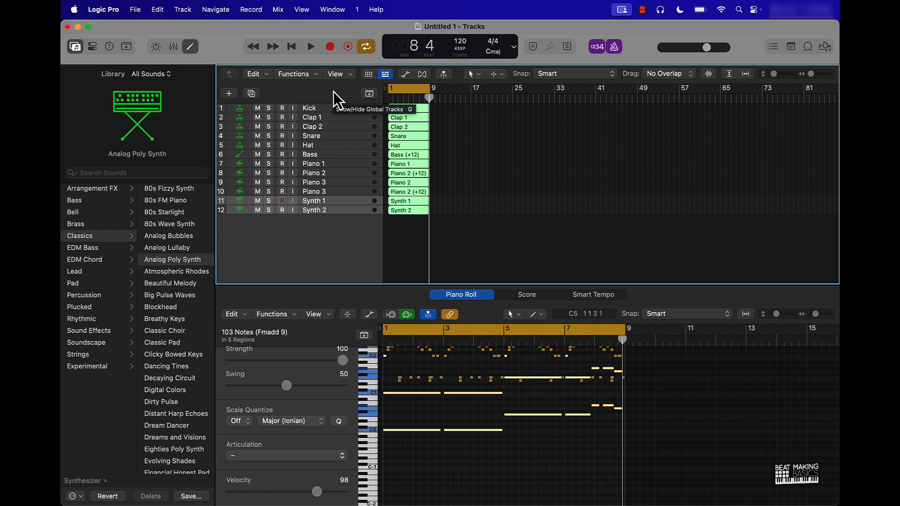
key(super+r)
key(super+r)
key(super+r)
key(super+r)
key(super+r)
key(super+r)
key(super+r)
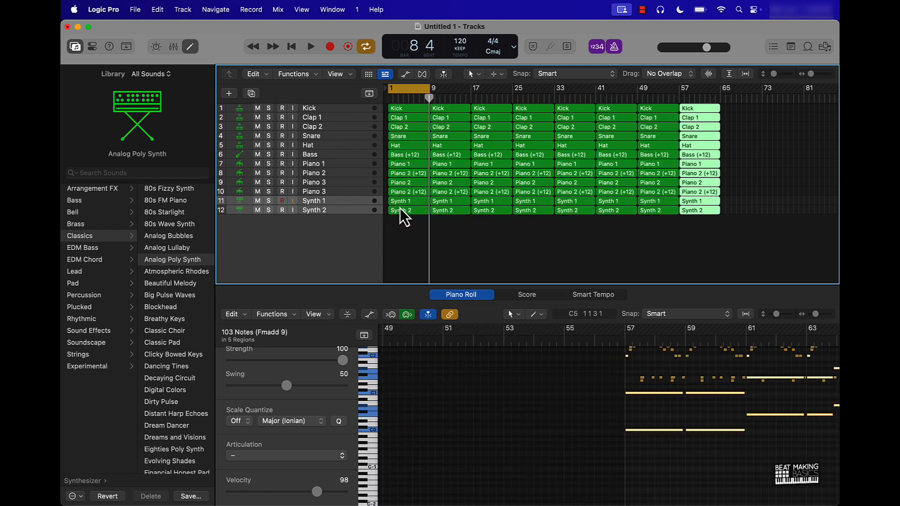
Select the first eight-bar regions from Clap 1 through Synth 2 and hide the editor and the Library
drag(416, 247, 404, 119)
click(192, 49)
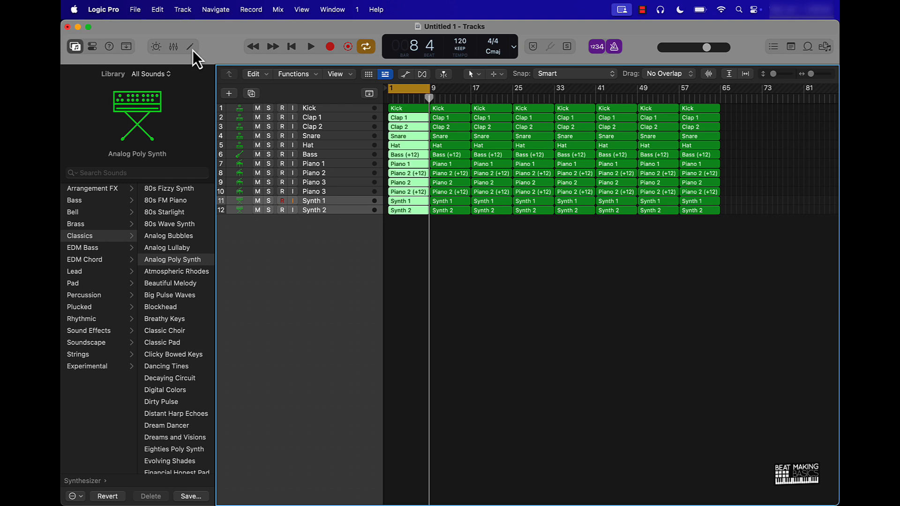
click(75, 46)
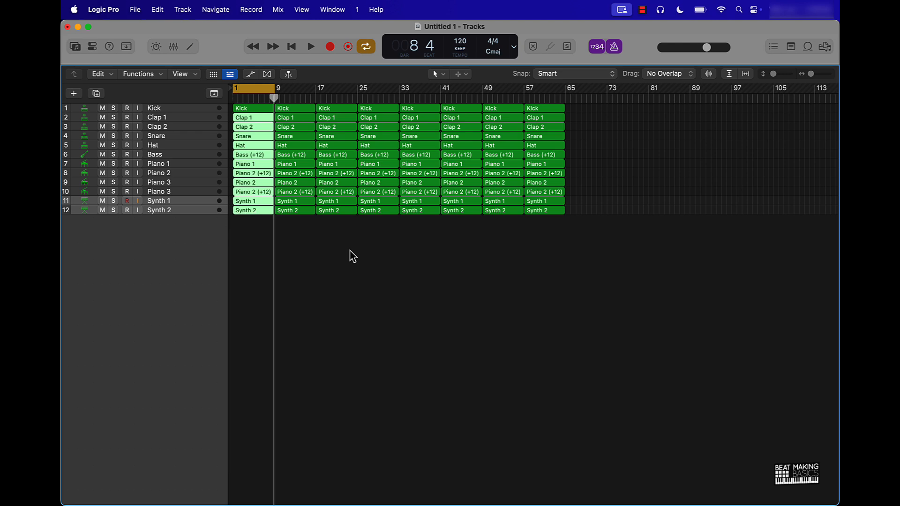
Mute the Kick, Clap 1, Clap 2, Snare and Hat regions in the first eight bars
click(331, 265)
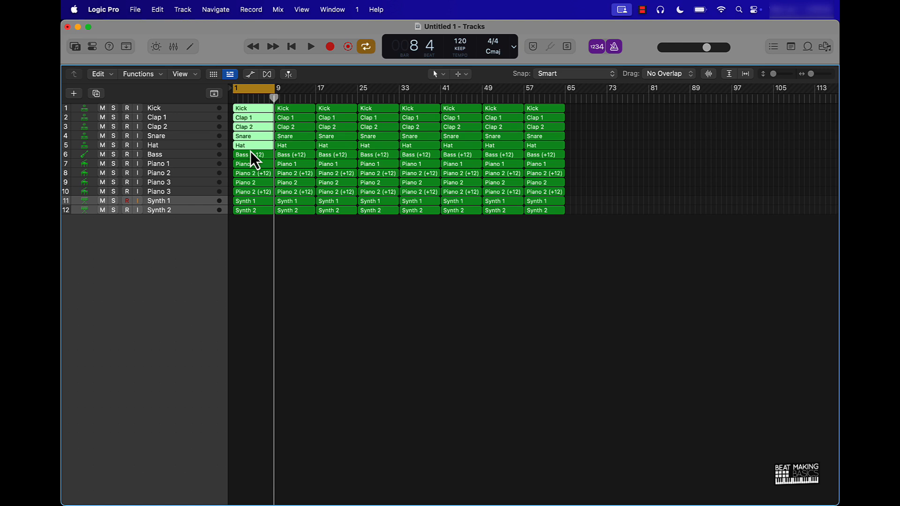
key(ctrl+m)
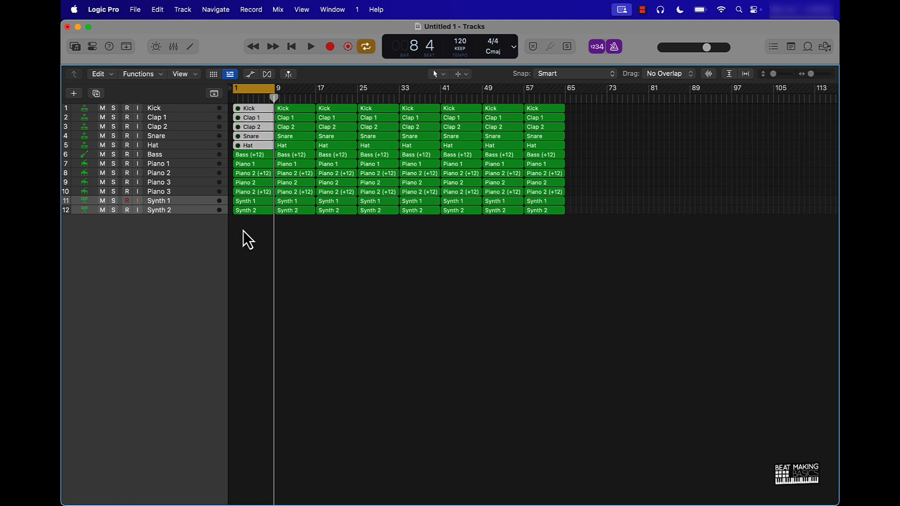
drag(245, 229, 246, 204)
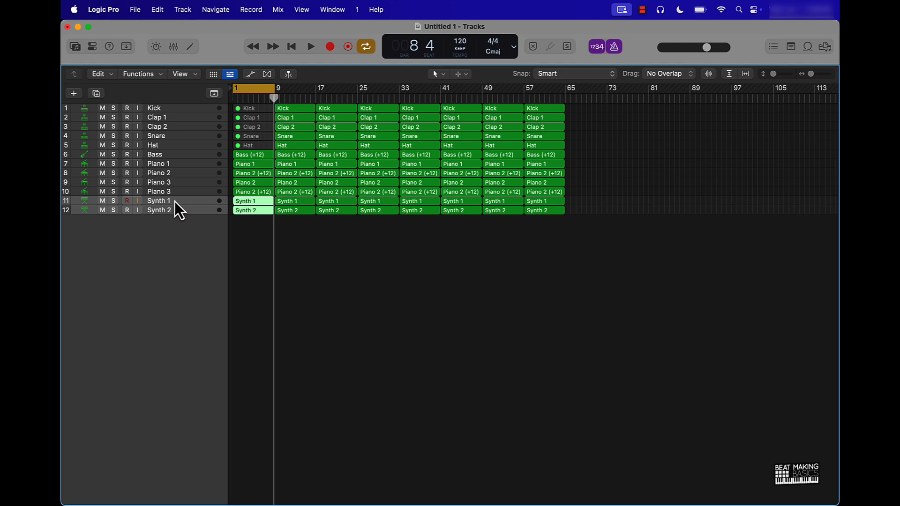
Rename the second Piano 3 track, directly above Synth 1, as Piano 4
double_click(165, 182)
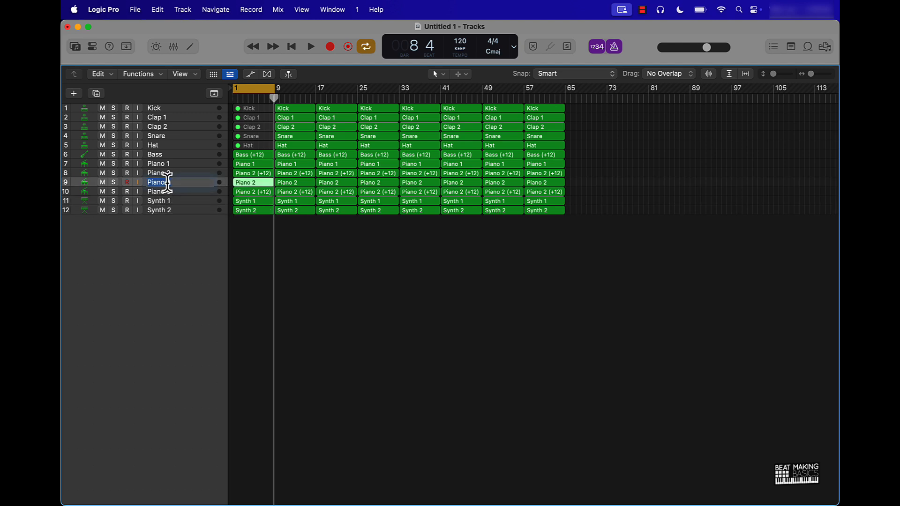
click(171, 183)
double_click(173, 192)
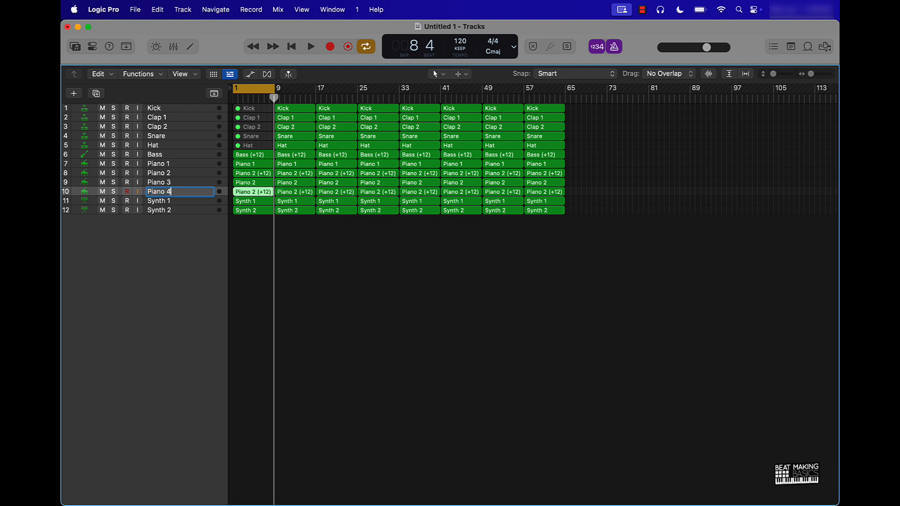
click(300, 261)
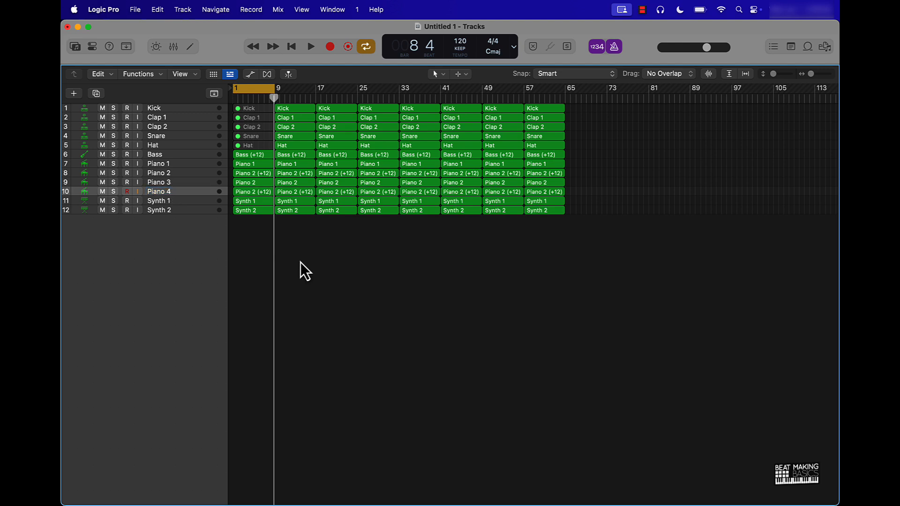
Select all regions in the arrangement and name them after their tracks
key(super+a)
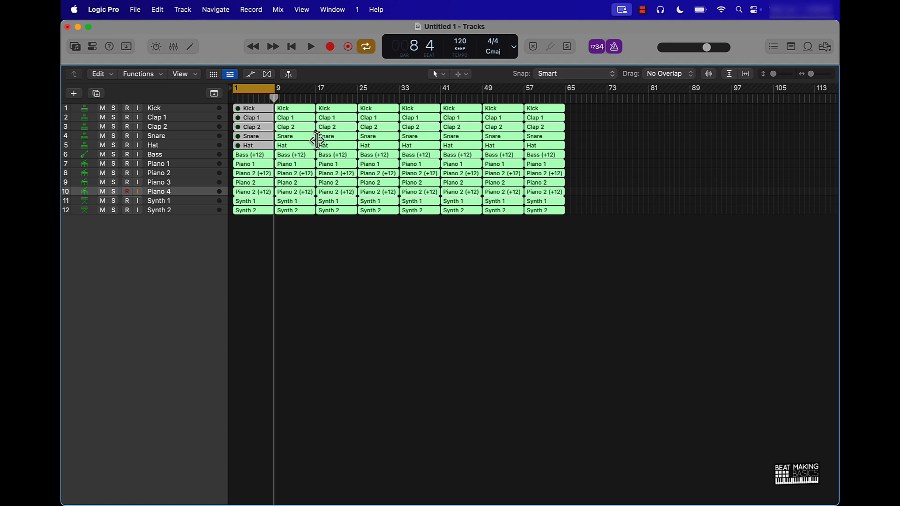
key(alt+shift+n)
click(307, 237)
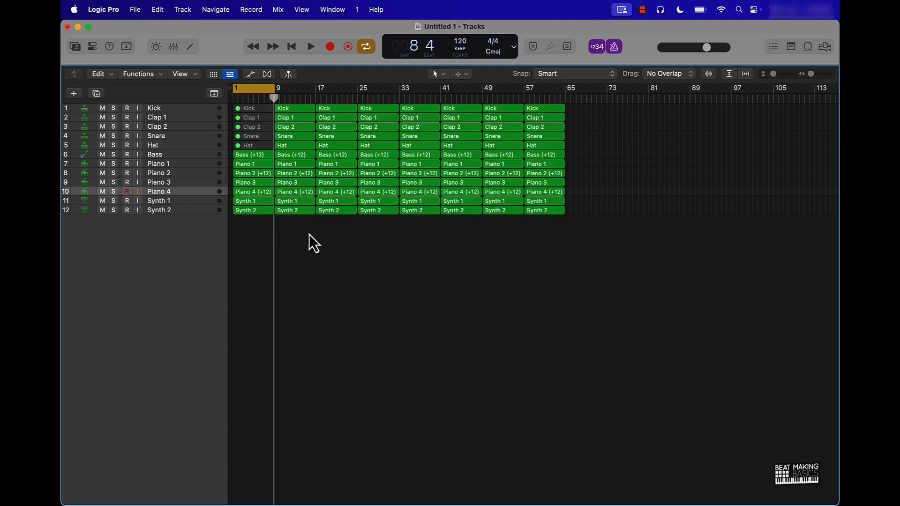
Mute the Piano 3 and Piano 4 regions in the first eight bars and play the intro with the Bass track muted
shift+click(252, 192)
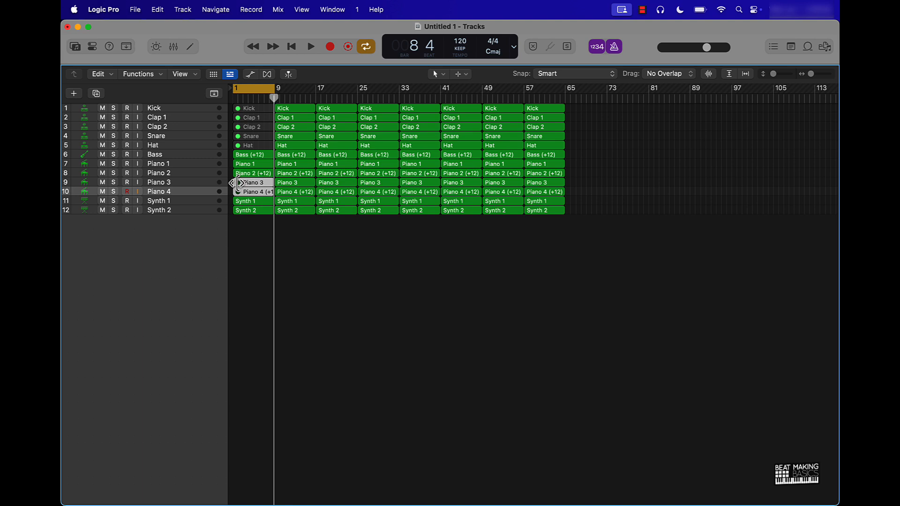
key(space)
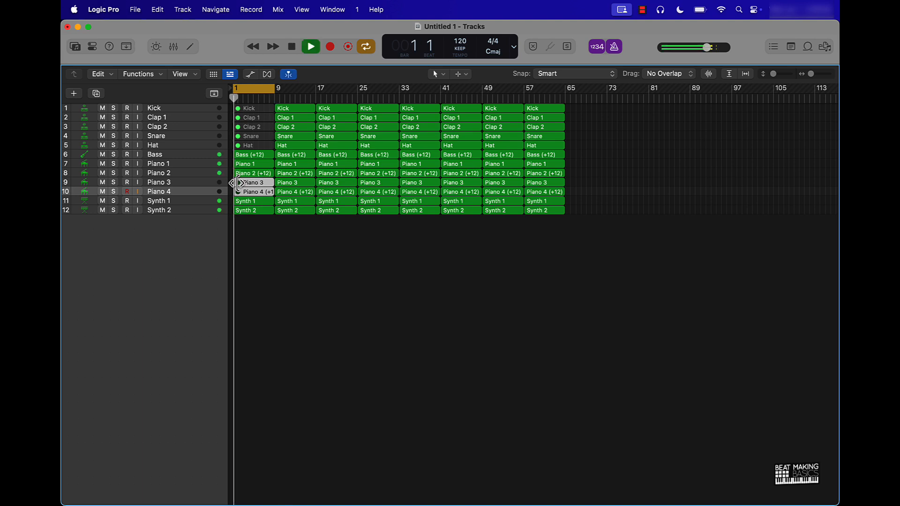
click(102, 154)
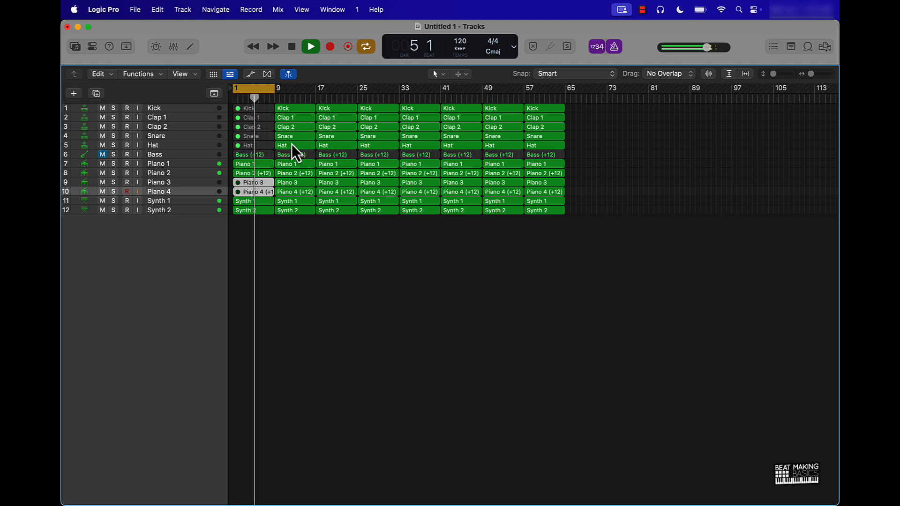
Stop playback, return to bar 1 with cycling off, and mute the first Bass region instead of the whole Bass track
key(space)
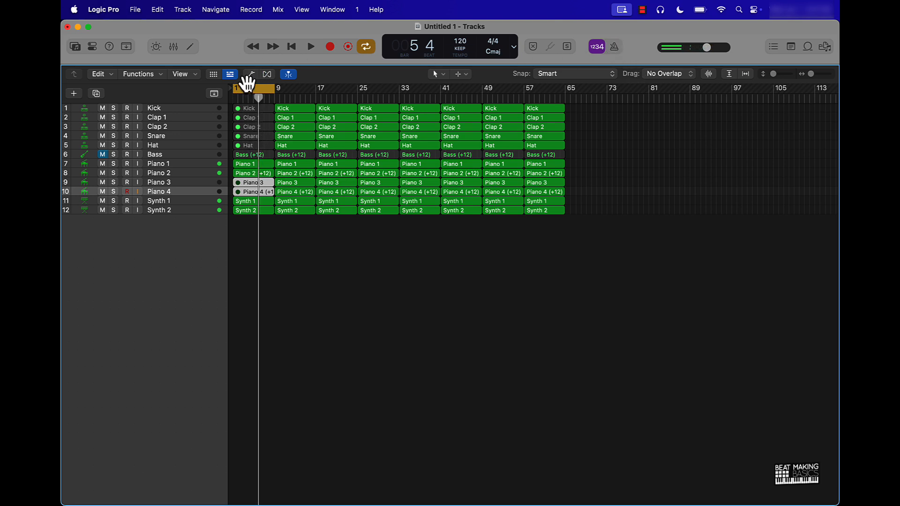
key(Return)
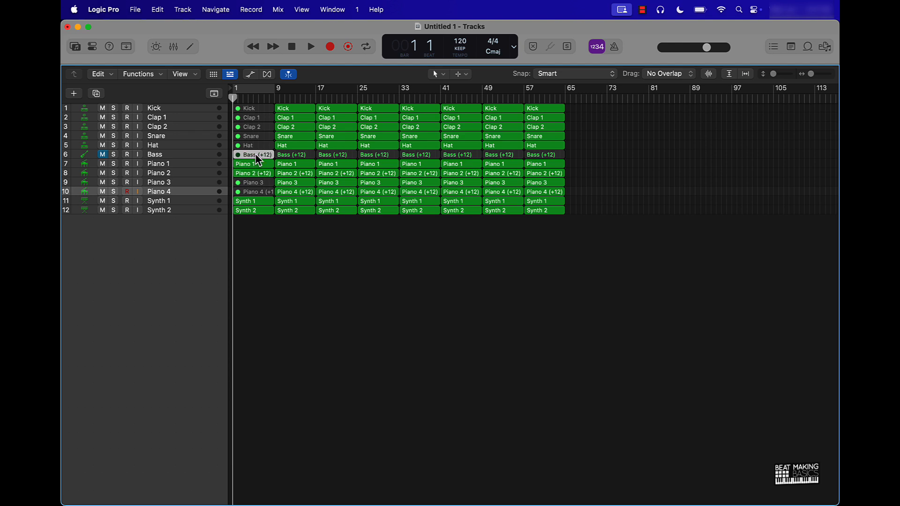
click(102, 154)
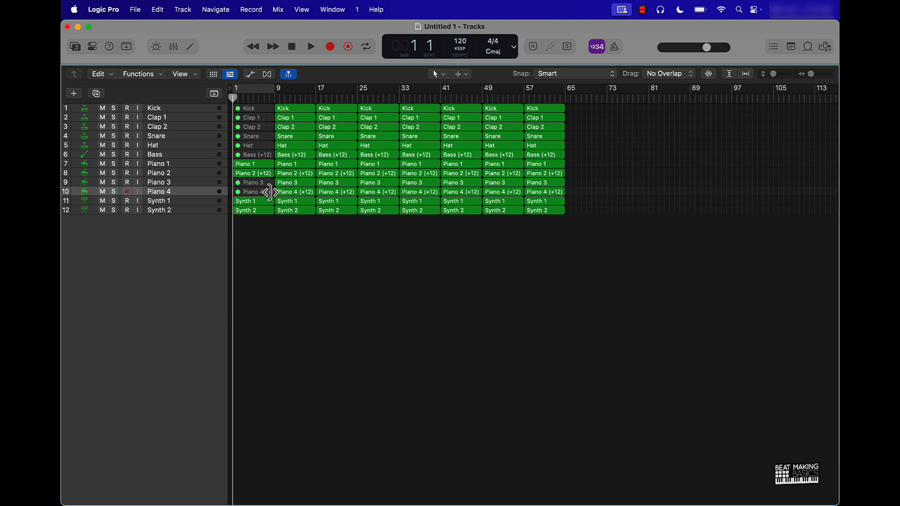
Play the arrangement from bar 1 and mute the Piano 3, Piano 4, Synth 1 and Synth 2 regions starting at bar 17
key(space)
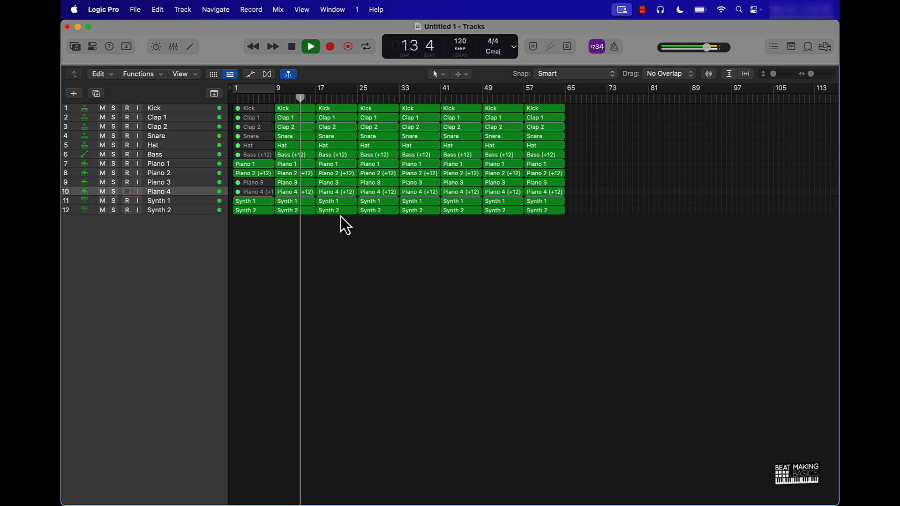
drag(337, 231, 337, 183)
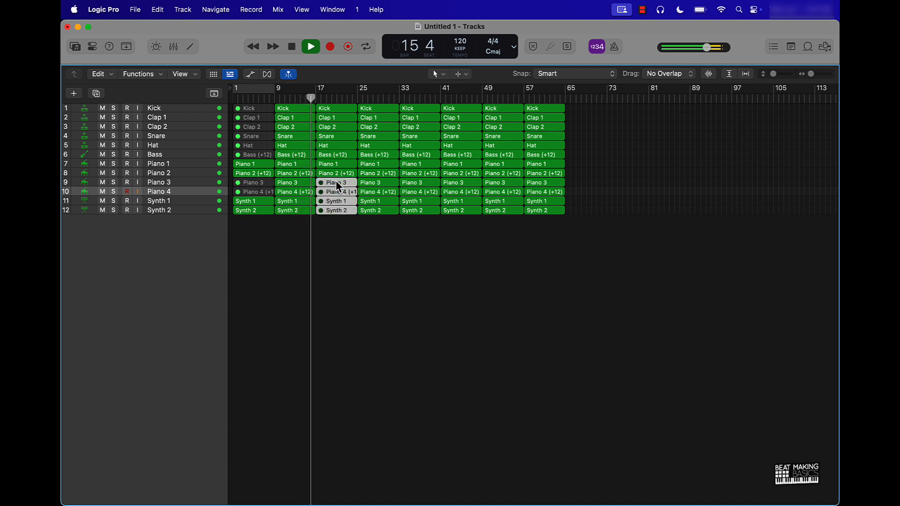
click(365, 233)
Mute the Piano 3, Piano 4 and Kick regions that start at bar 25
click(372, 196)
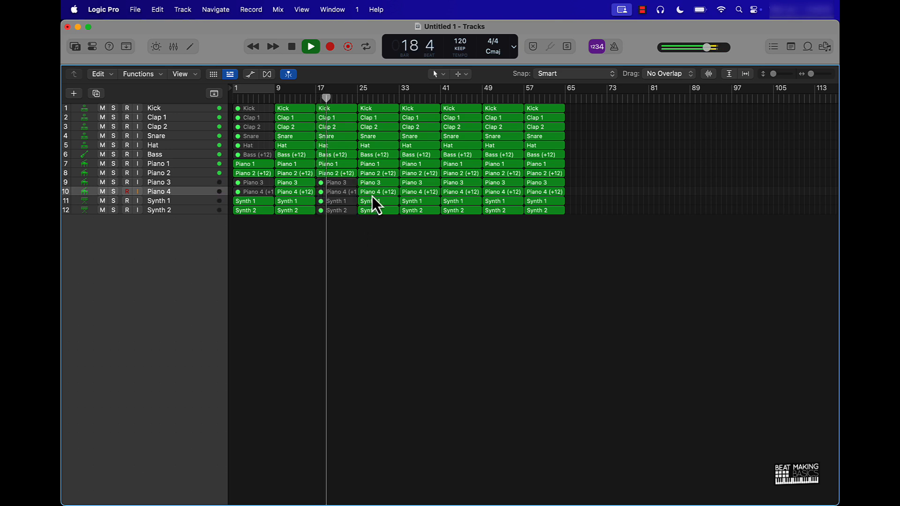
shift+click(373, 185)
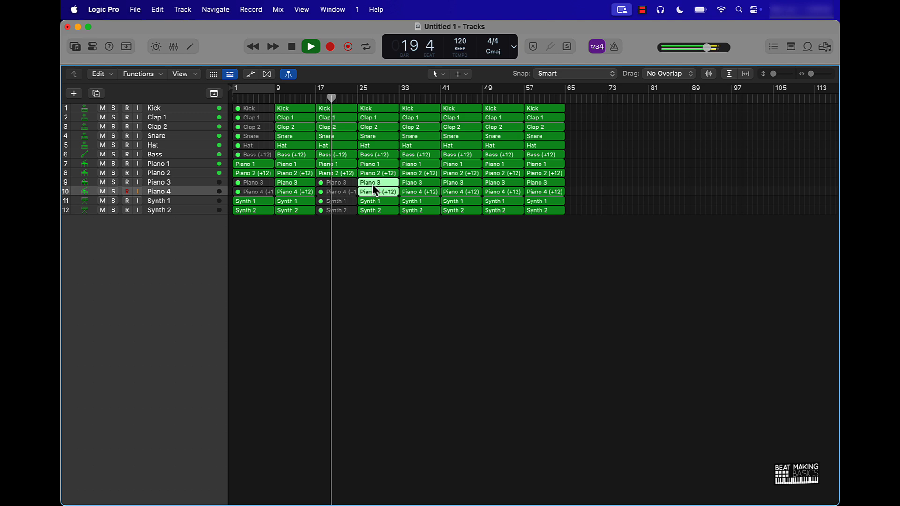
key(ctrl+m)
scroll(372, 176, right, 1)
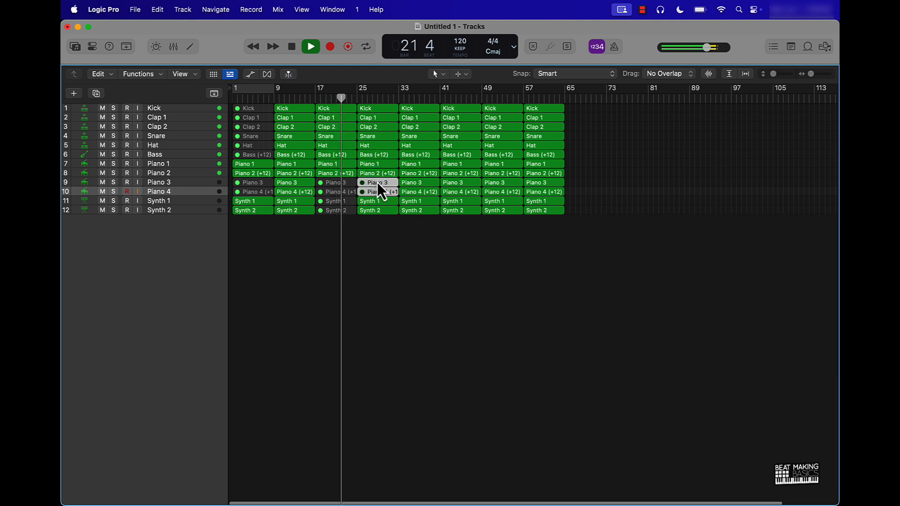
click(380, 226)
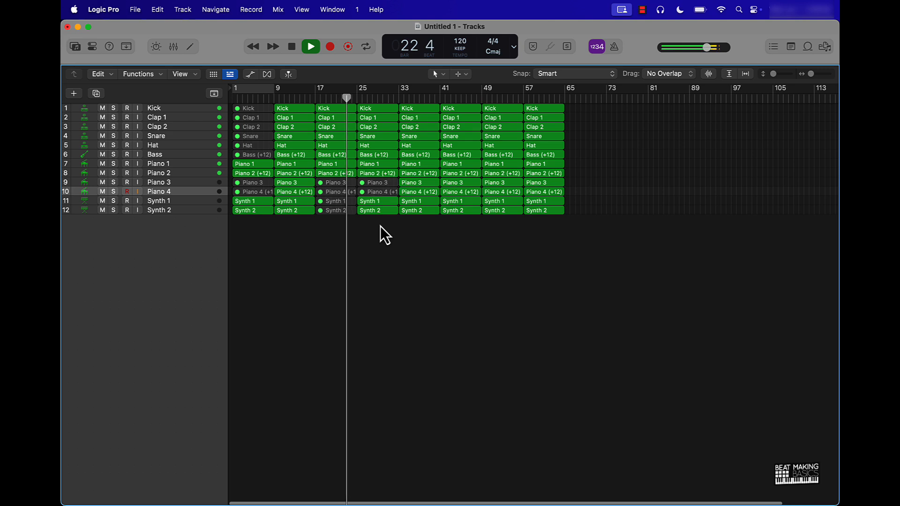
scroll(379, 226, right, 1)
scroll(379, 226, left, 2)
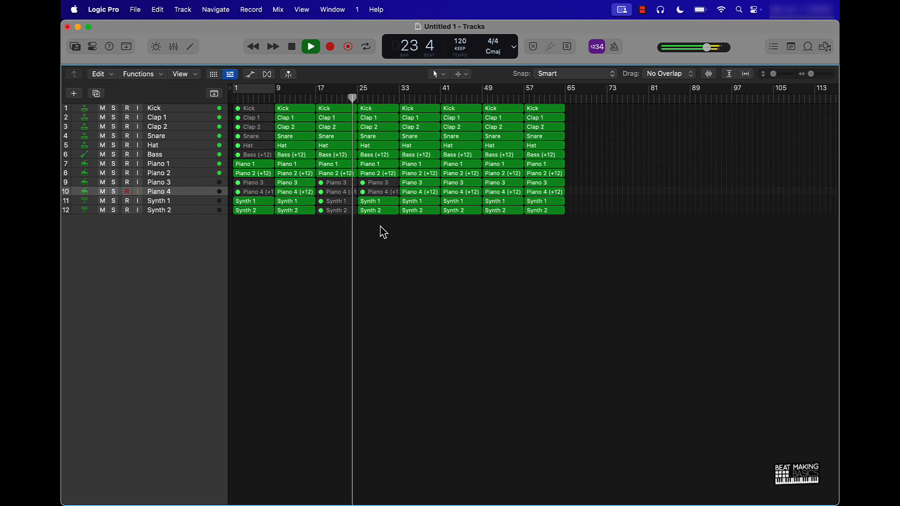
click(368, 110)
key(ctrl+m)
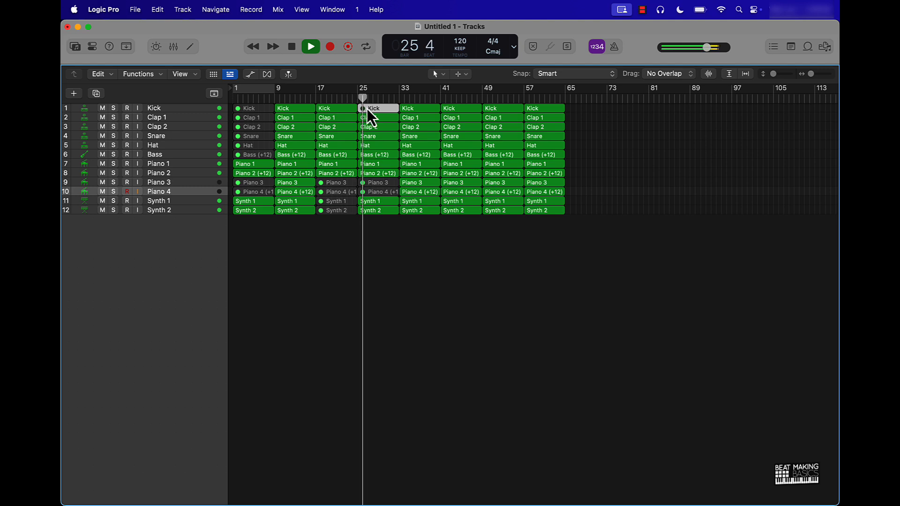
click(405, 249)
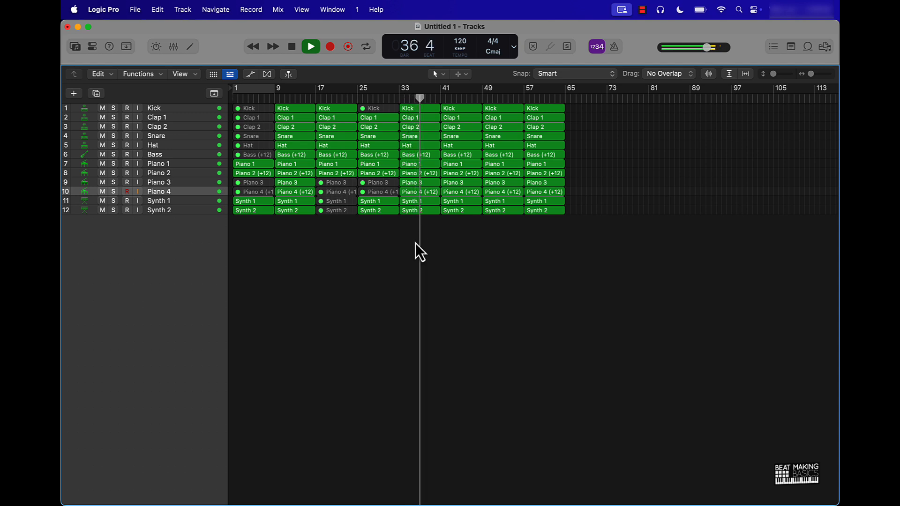
Mute the Piano 3, Piano 4 and Kick regions that start at bar 41
click(461, 192)
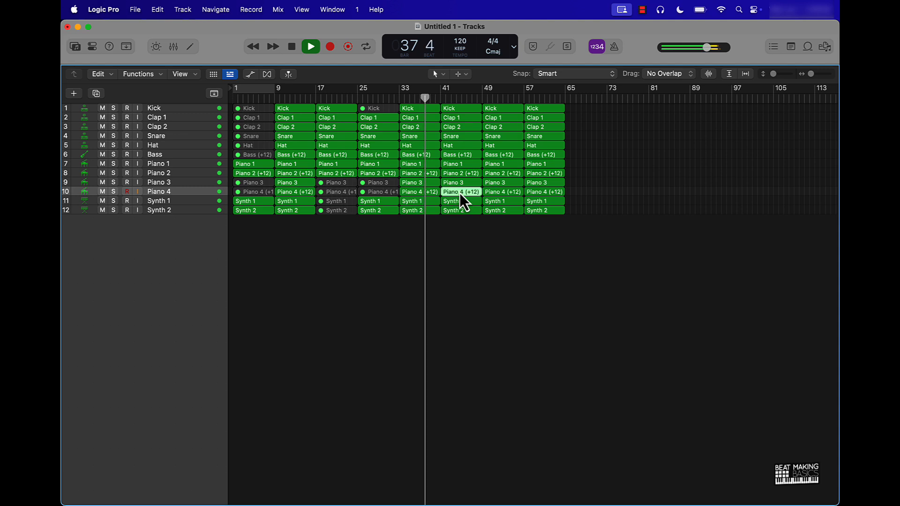
shift+click(454, 180)
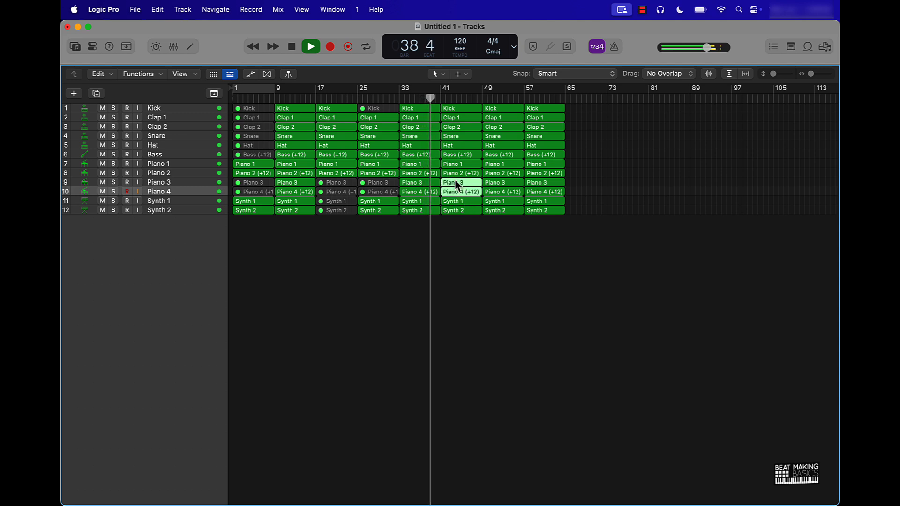
key(ctrl+m)
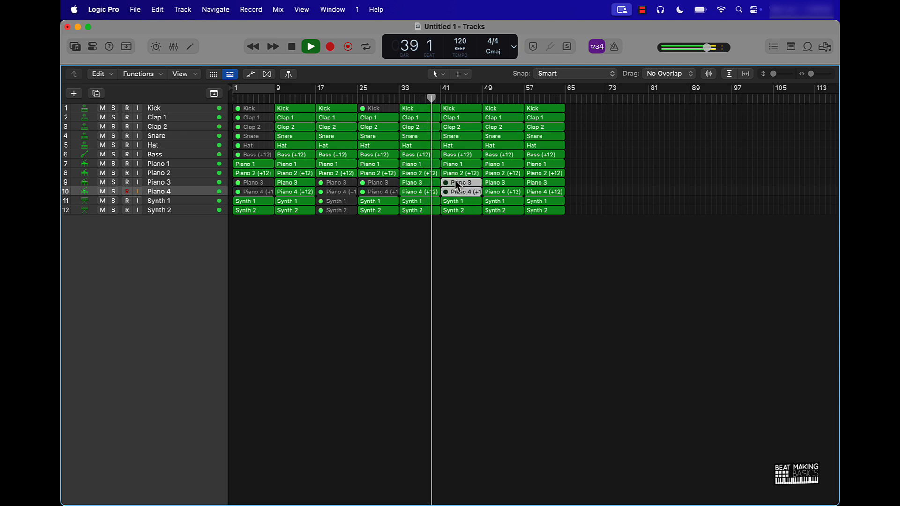
click(452, 111)
key(ctrl+m)
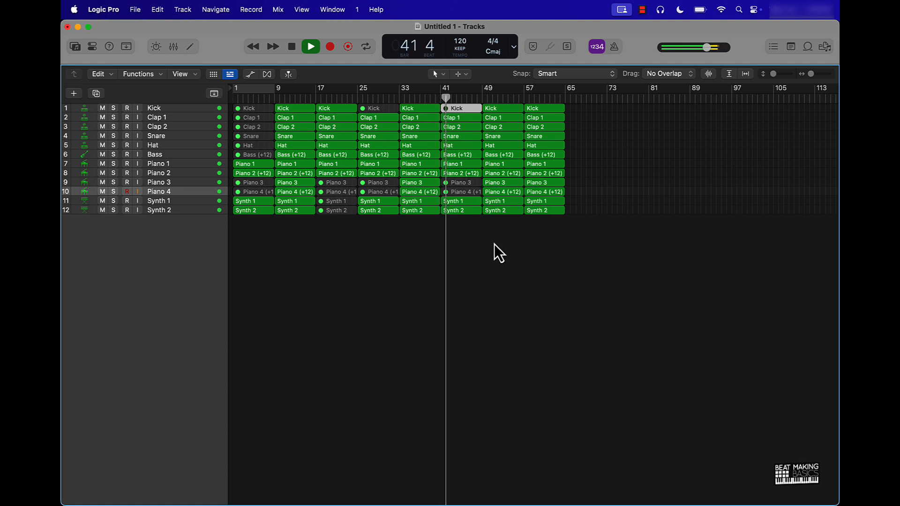
Mute the Piano 3, Piano 4, Synth 1 and Synth 2 regions that start at bar 49
drag(502, 224, 504, 183)
key(ctrl+m)
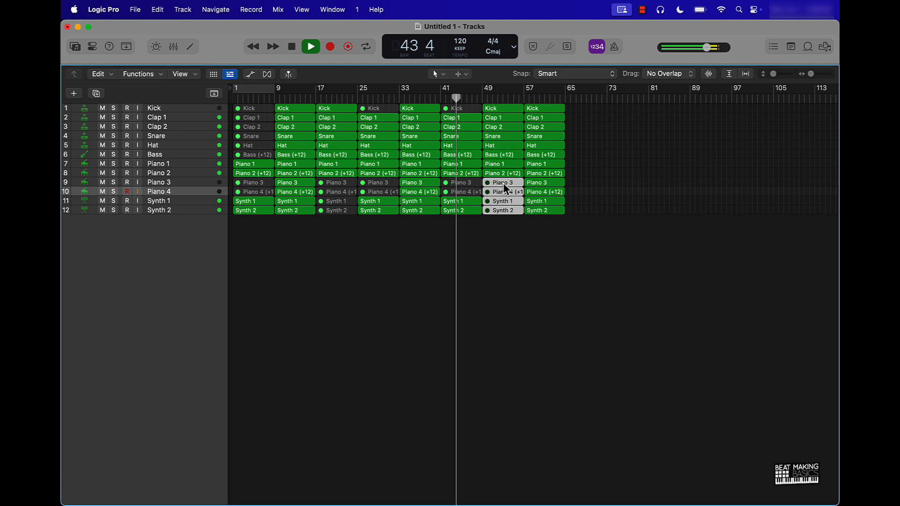
click(508, 272)
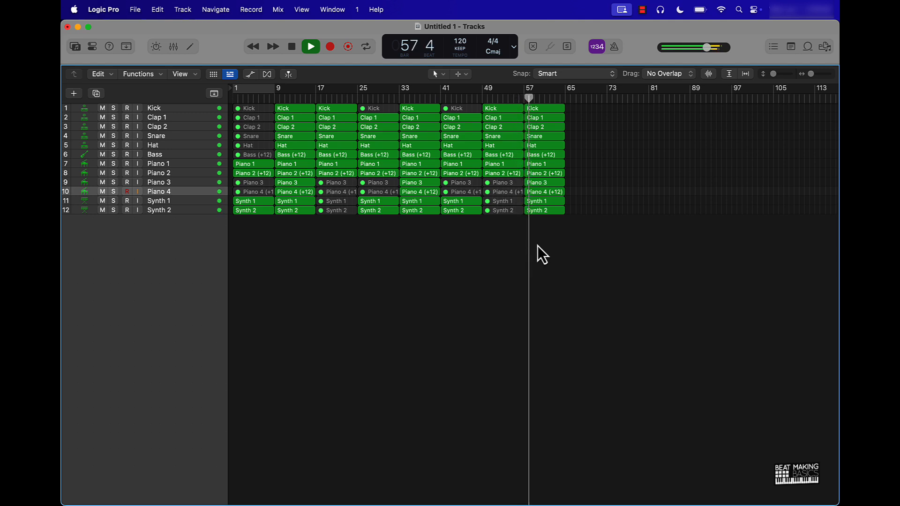
Repeat the regions starting at bar 57 on all twelve tracks once, adding an eight-bar section at bar 65
drag(545, 239, 549, 96)
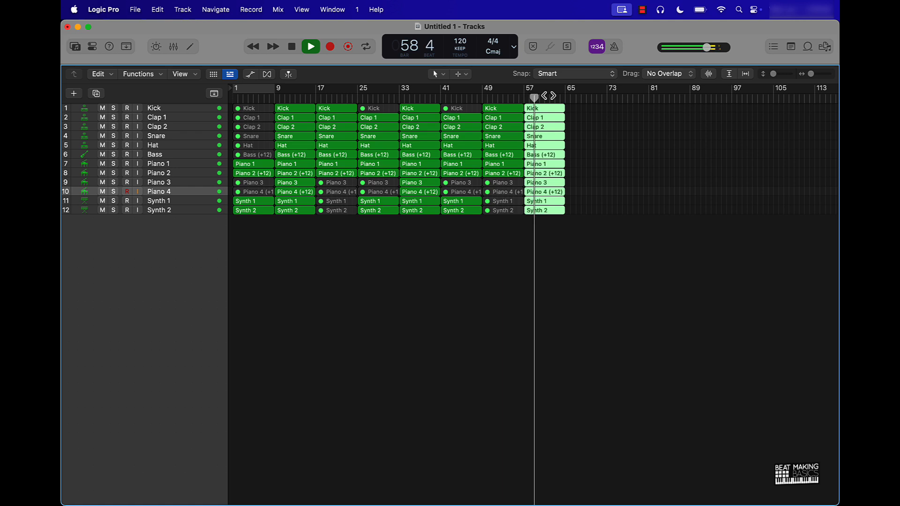
key(super+r)
click(628, 272)
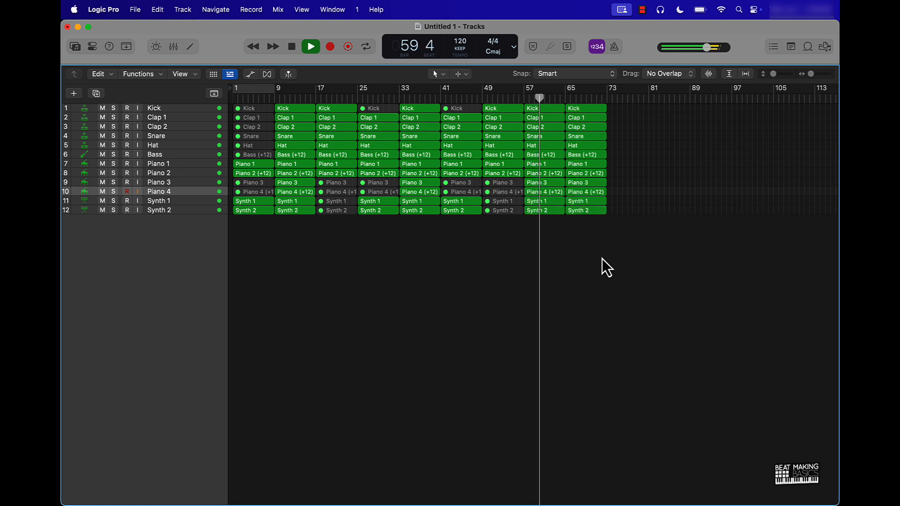
Mute the Kick, Clap 1, Clap 2, Snare, Hat, Piano 3 and Piano 4 regions in the section starting at bar 65
drag(616, 181, 596, 191)
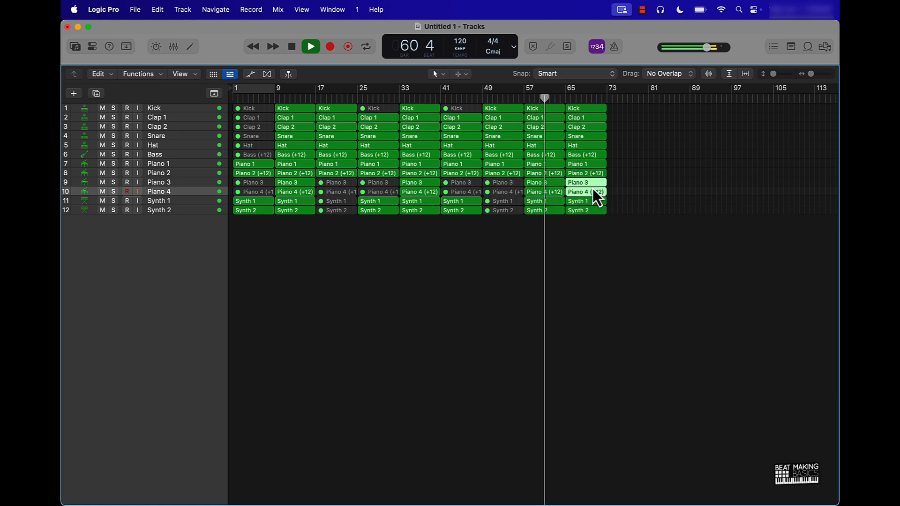
drag(613, 106, 578, 142)
key(ctrl+m)
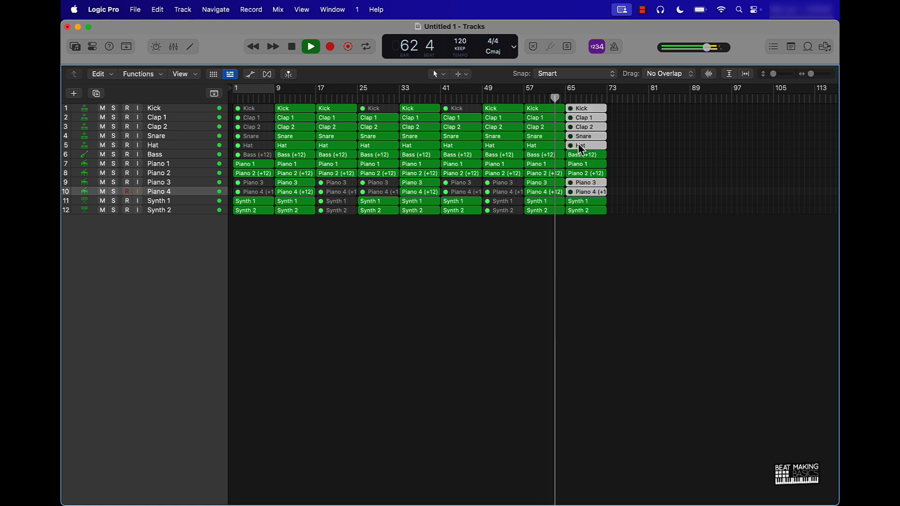
click(628, 221)
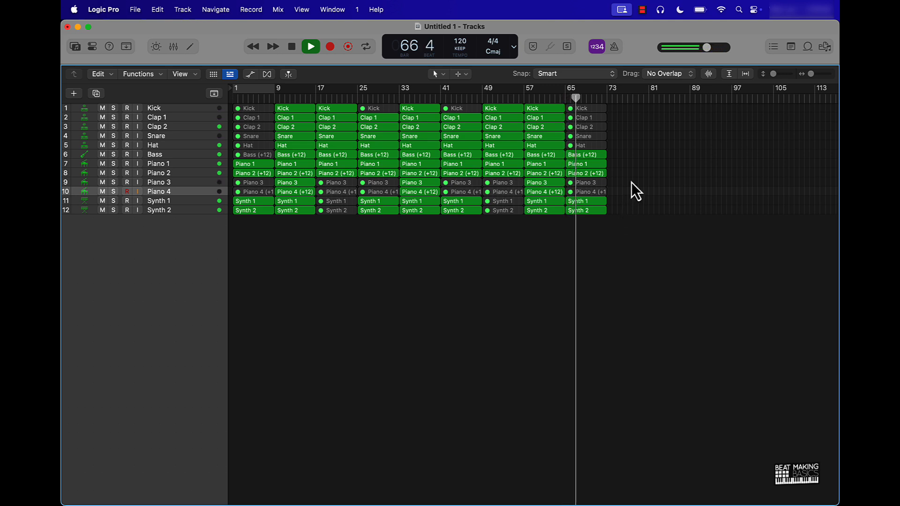
Move the end of the project to bar 74, just past the last regions
scroll(807, 114, down, 1)
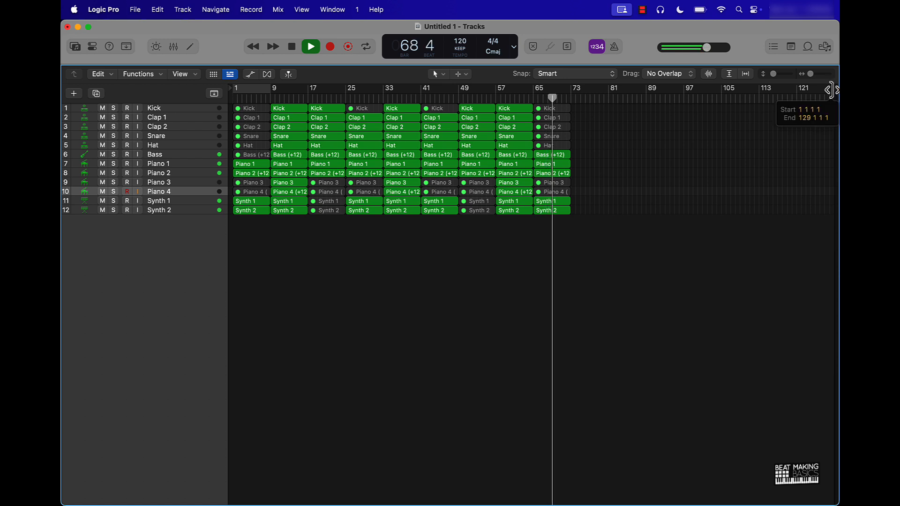
drag(831, 90, 575, 171)
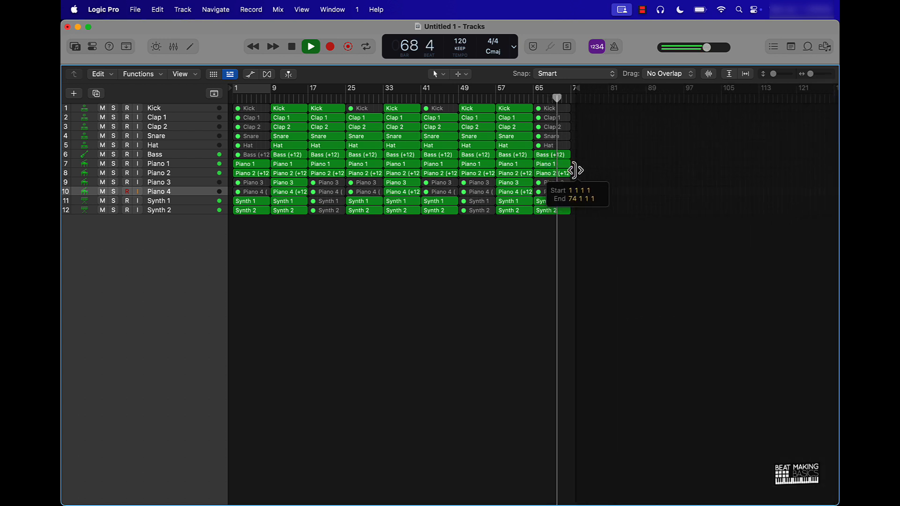